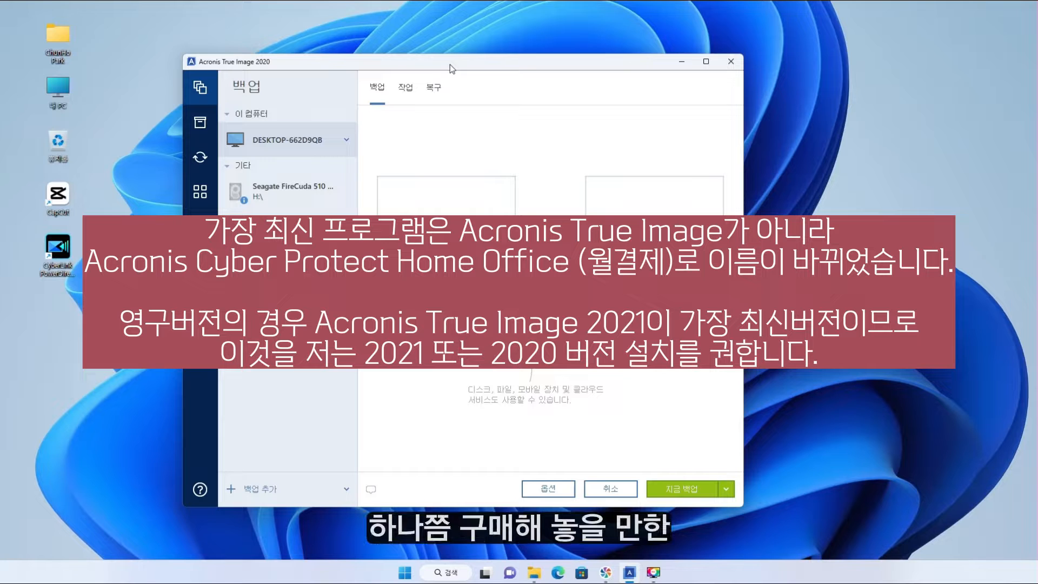
# Nudge the Acronis window and open File Explorer on This PC to view drives C: and G:.
pyautogui.moveTo(450, 64); pyautogui.dragTo(460, 67)
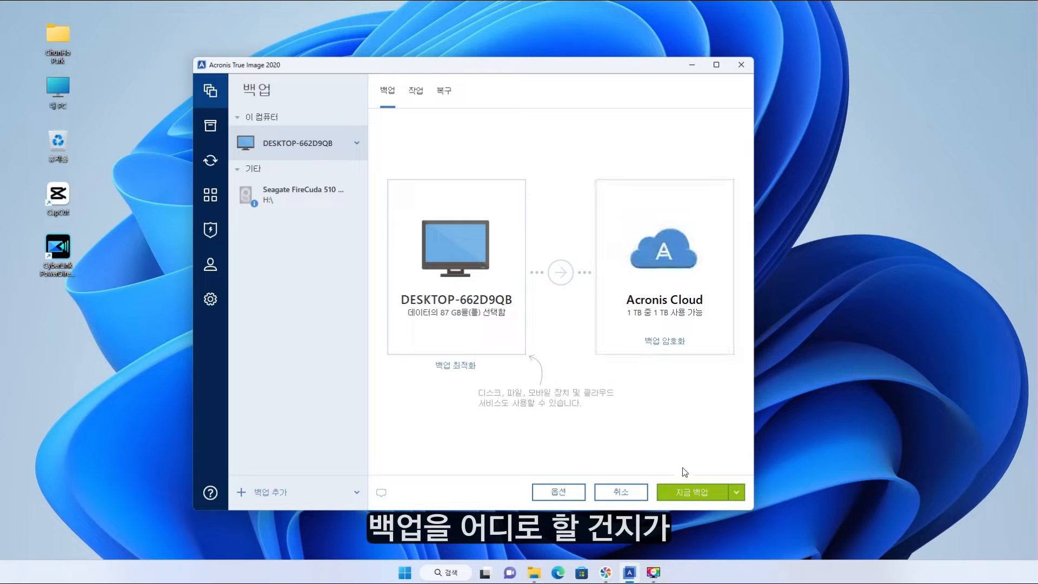
pyautogui.press('super+e')
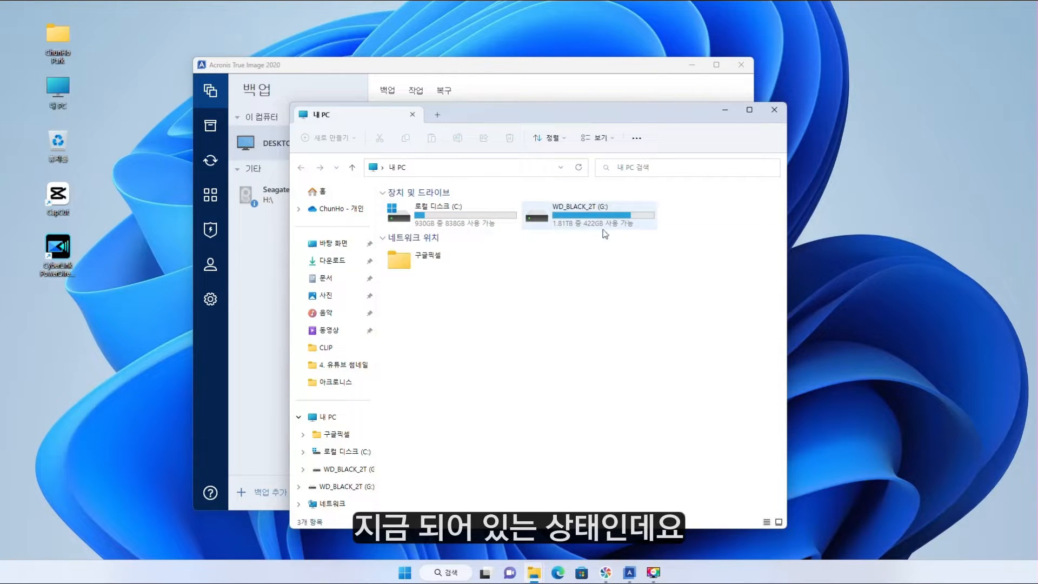
# Select the Local Disk (C:) tile, then move File Explorer aside to reveal Acronis.
pyautogui.click(457, 216)
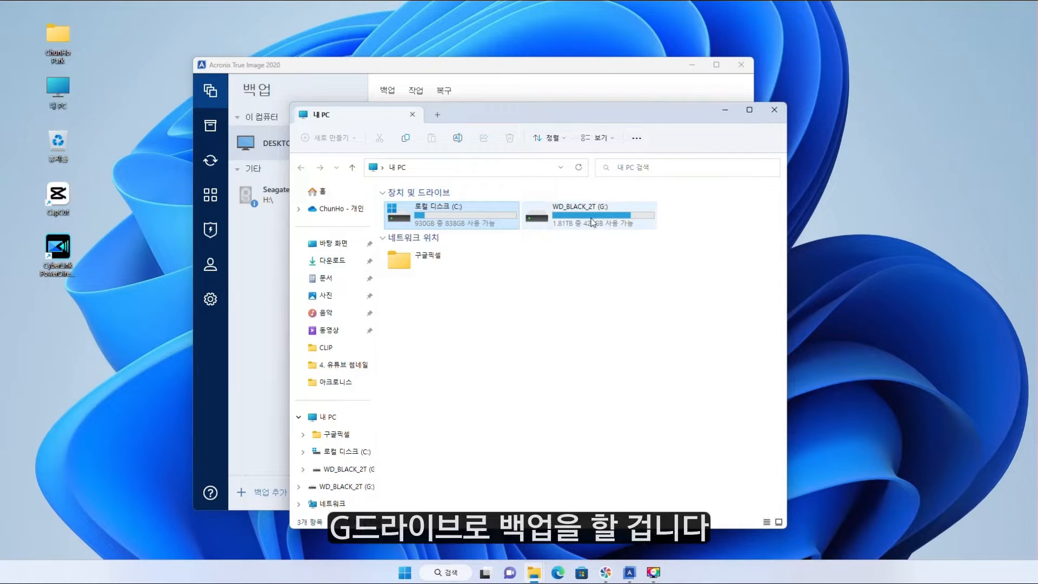
pyautogui.moveTo(500, 119); pyautogui.dragTo(704, 132)
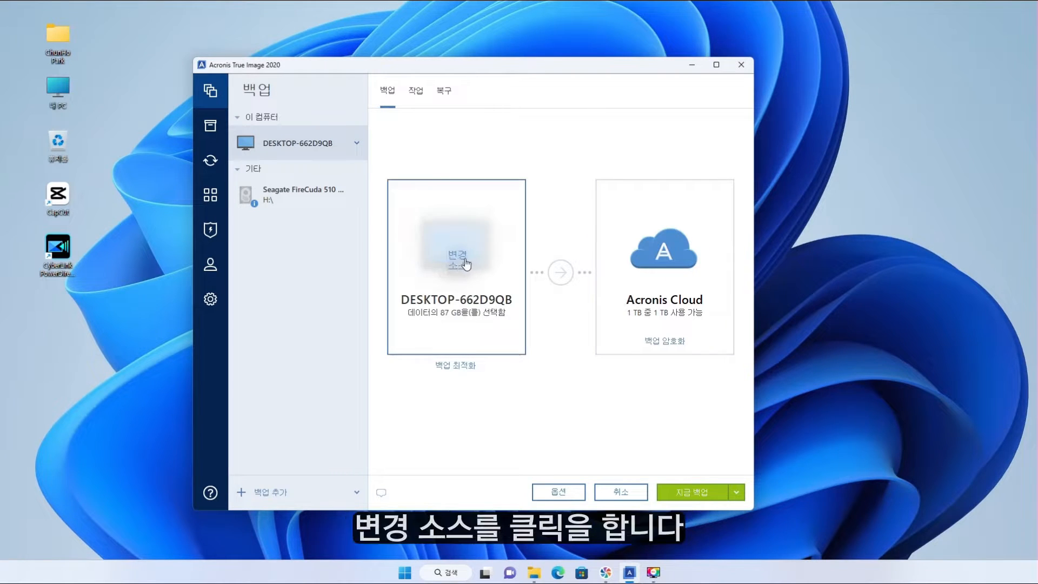
# Set the backup source to the C: partition on the Seagate FireCuda 510 SSD (87 GB).
pyautogui.click(459, 264)
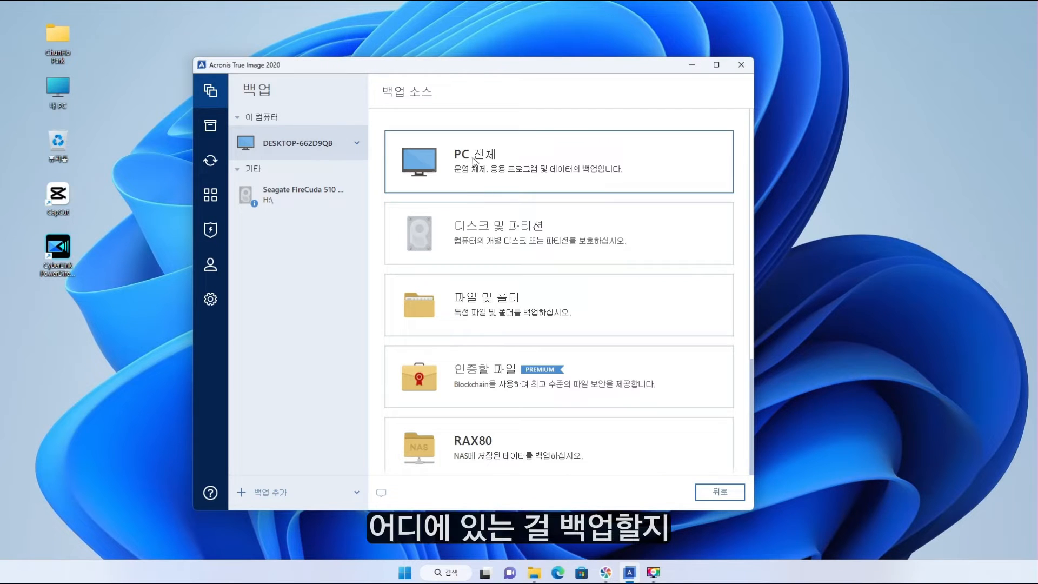
pyautogui.click(518, 244)
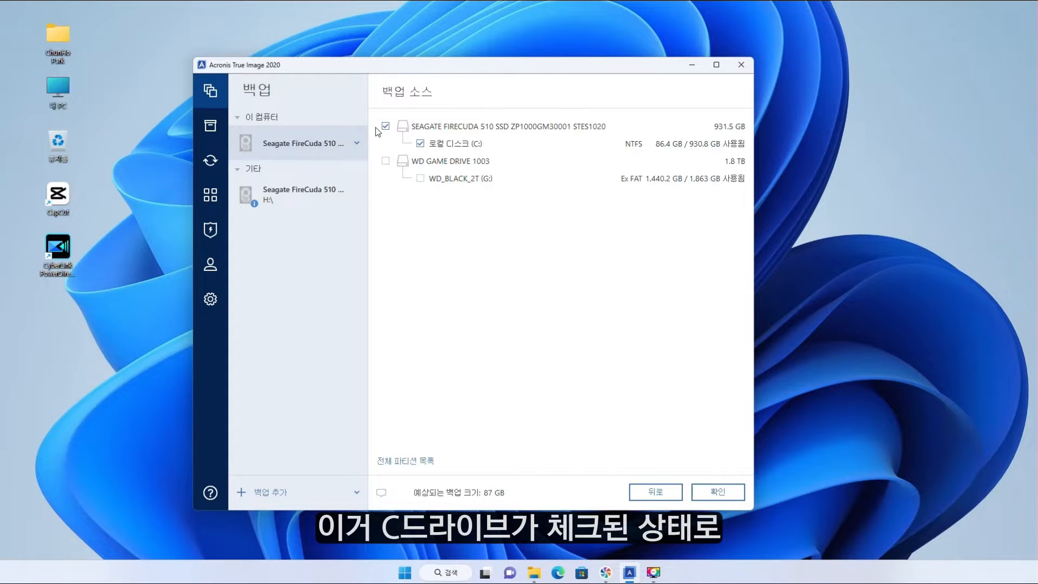
pyautogui.click(718, 492)
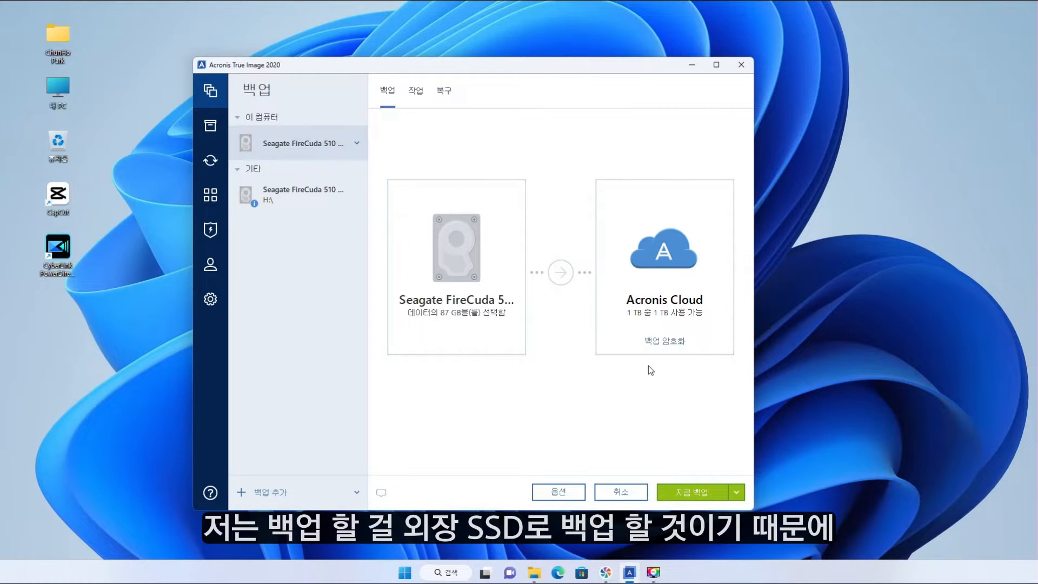
# Switch the backup destination from Acronis Cloud to the external WD_BLACK_2T (G:) drive.
pyautogui.moveTo(675, 260)
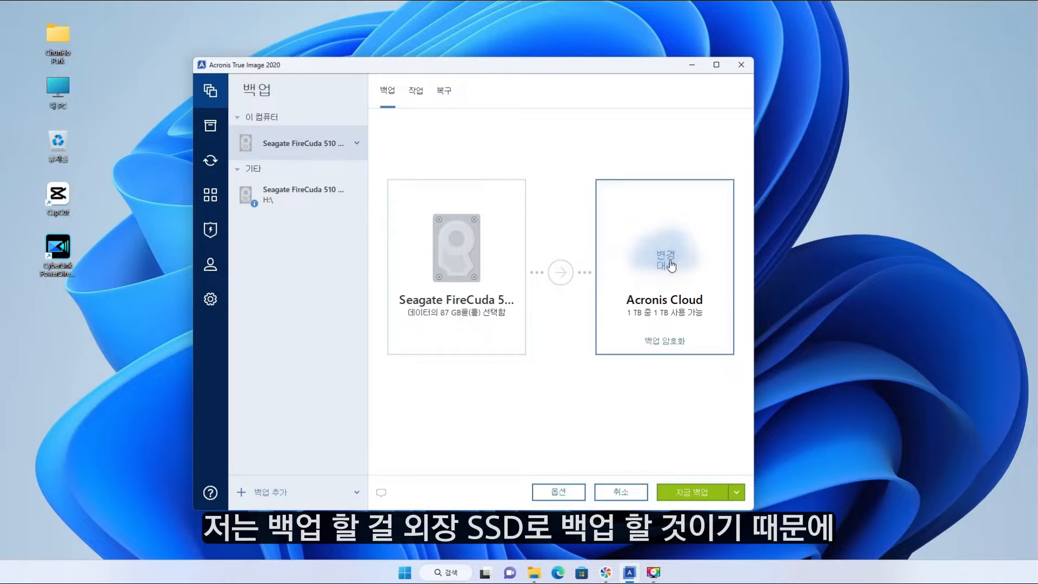
pyautogui.click(672, 263)
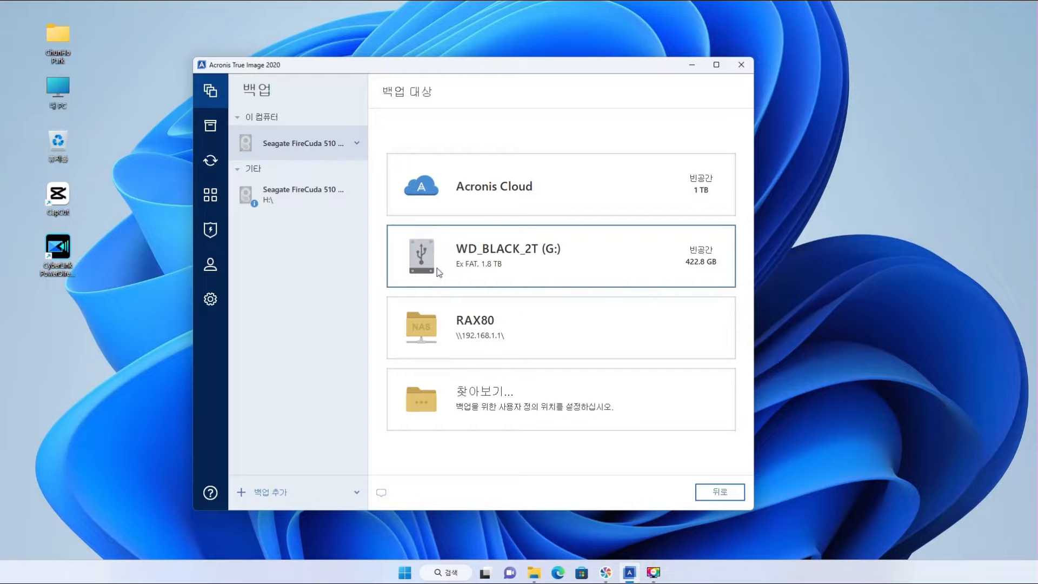
pyautogui.click(521, 262)
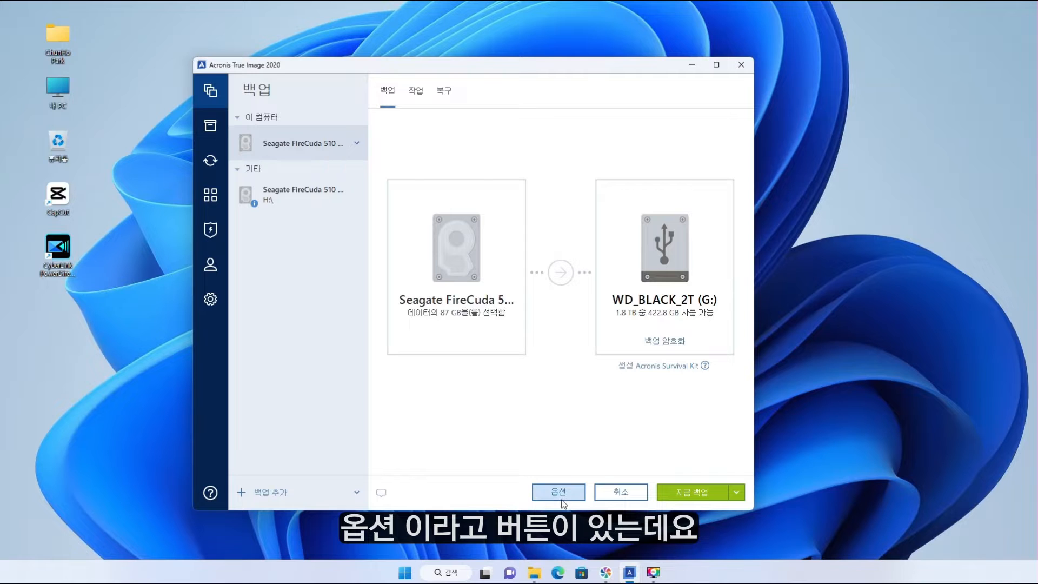
# In the disk backup options, set Don't schedule and bring up the Backup scheme settings.
pyautogui.click(560, 494)
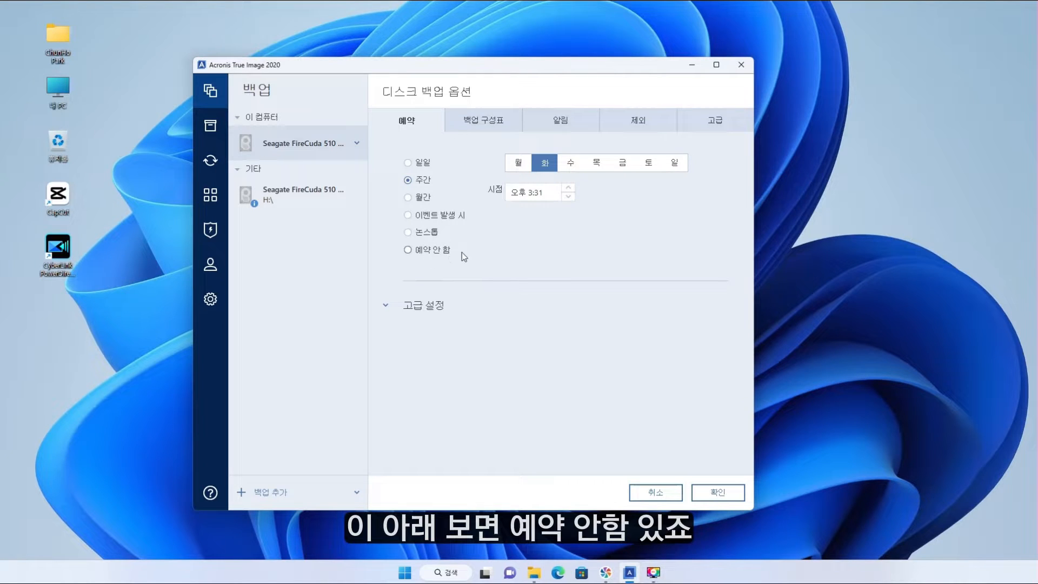
pyautogui.click(410, 250)
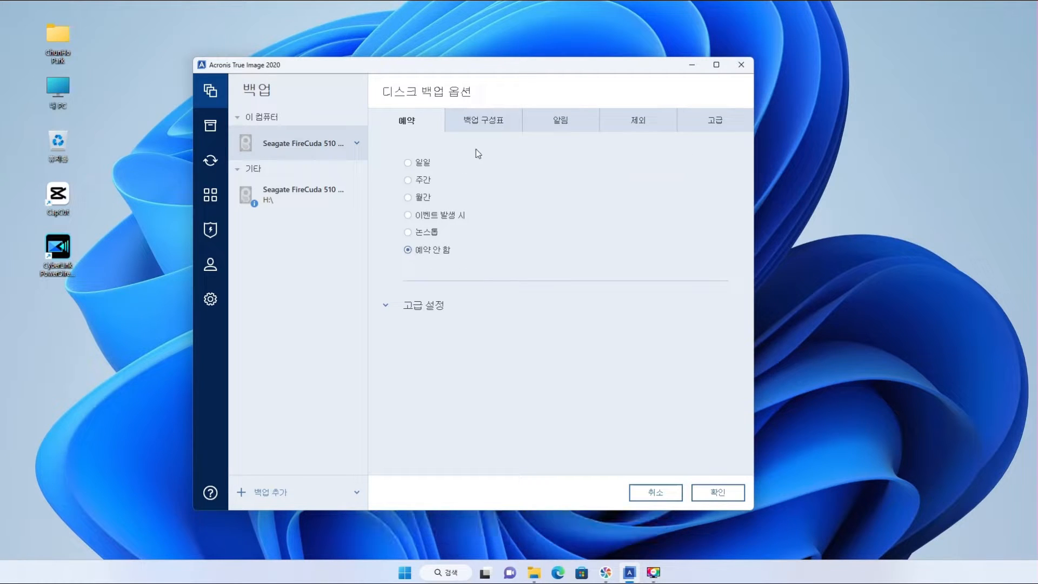
pyautogui.click(486, 122)
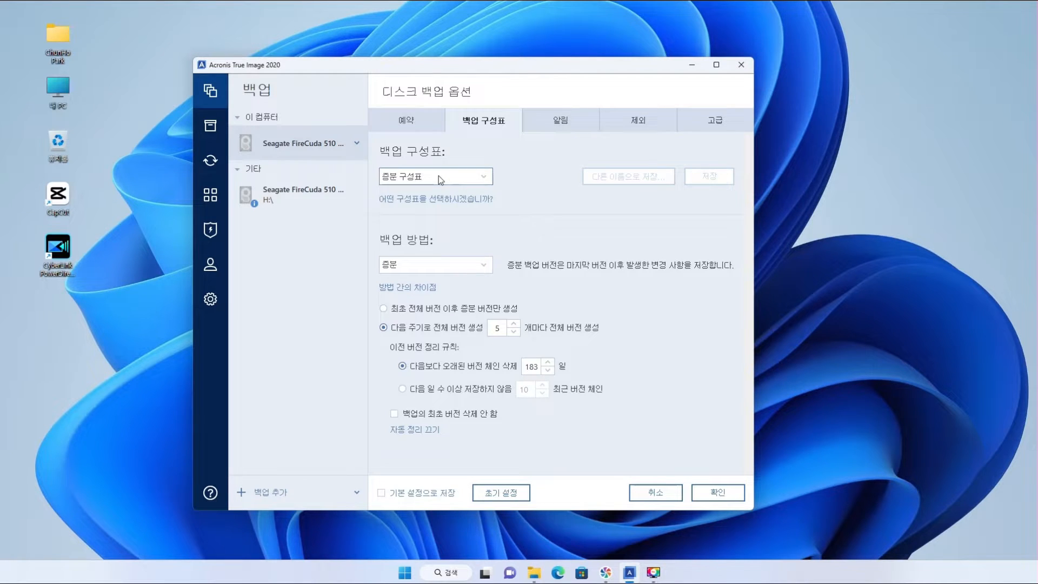
# Choose the Single-version backup scheme, then review the Notifications and Exclusions settings.
pyautogui.click(439, 177)
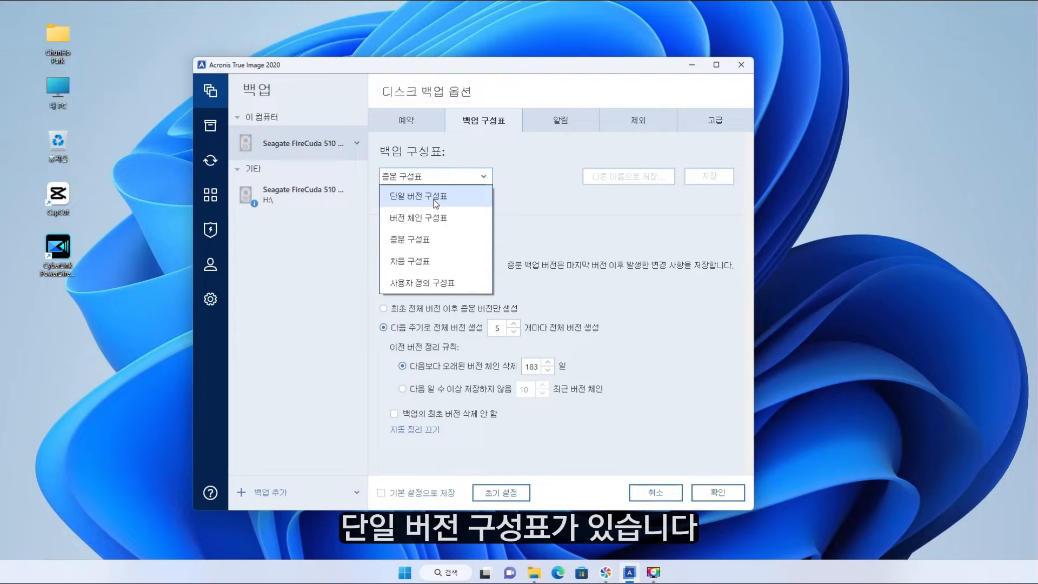
pyautogui.click(436, 202)
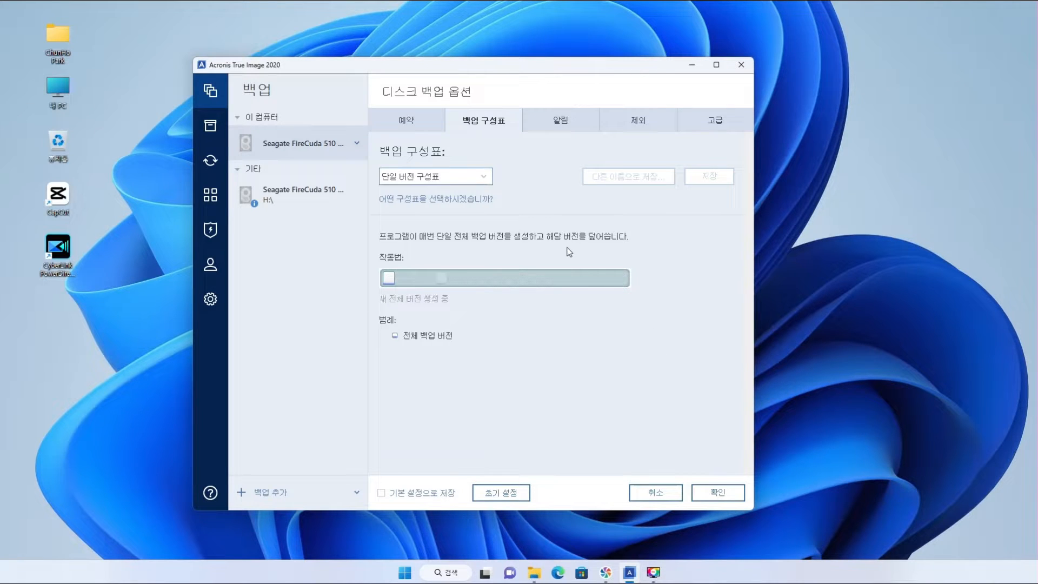
pyautogui.click(561, 121)
pyautogui.click(634, 123)
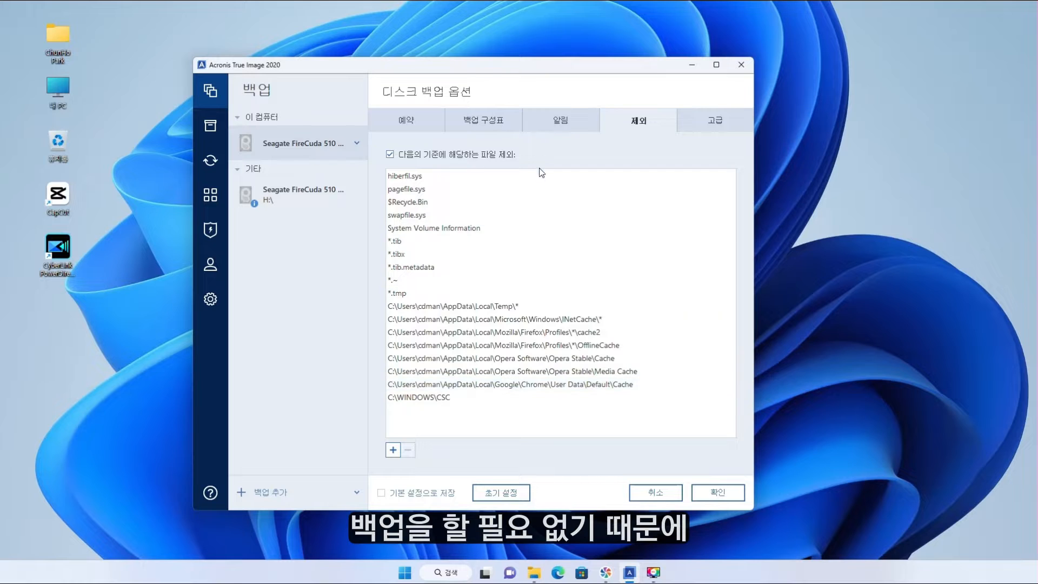
# Add the user's OneDrive folder as a backup exclusion and save the backup options.
pyautogui.click(394, 454)
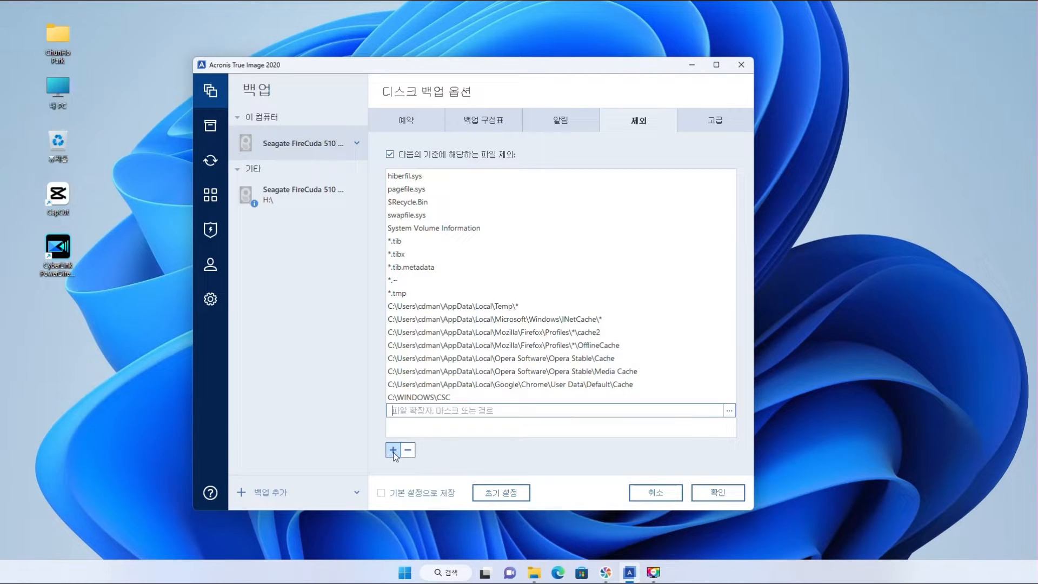
pyautogui.click(730, 412)
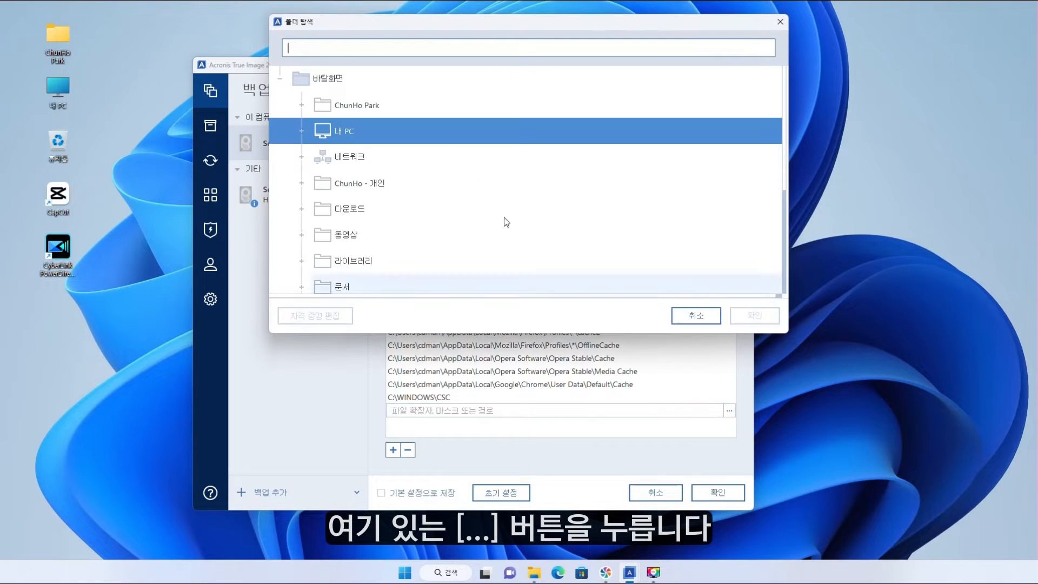
pyautogui.moveTo(437, 24); pyautogui.dragTo(428, 48)
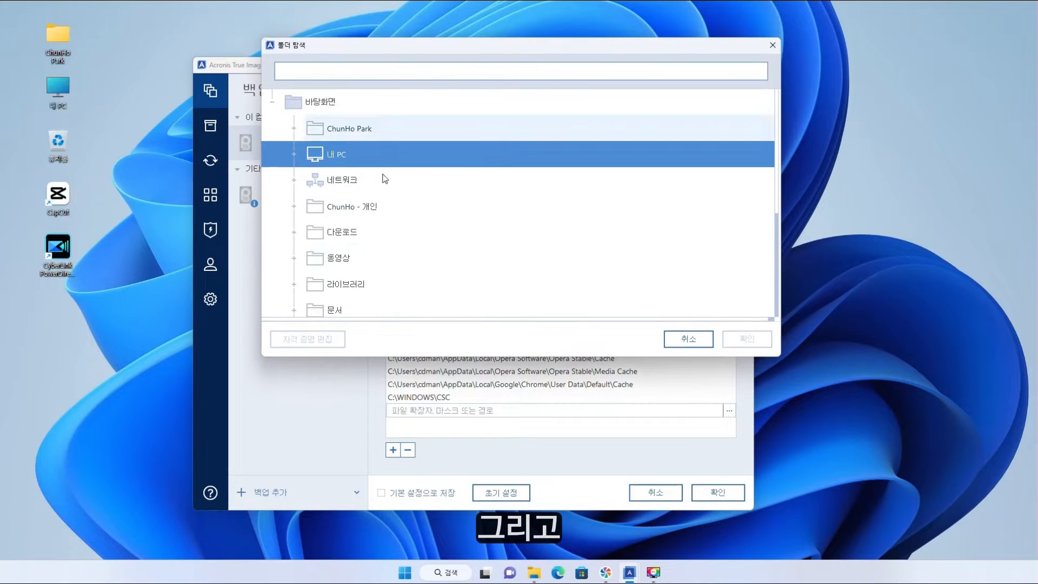
pyautogui.click(346, 207)
pyautogui.doubleClick(346, 206)
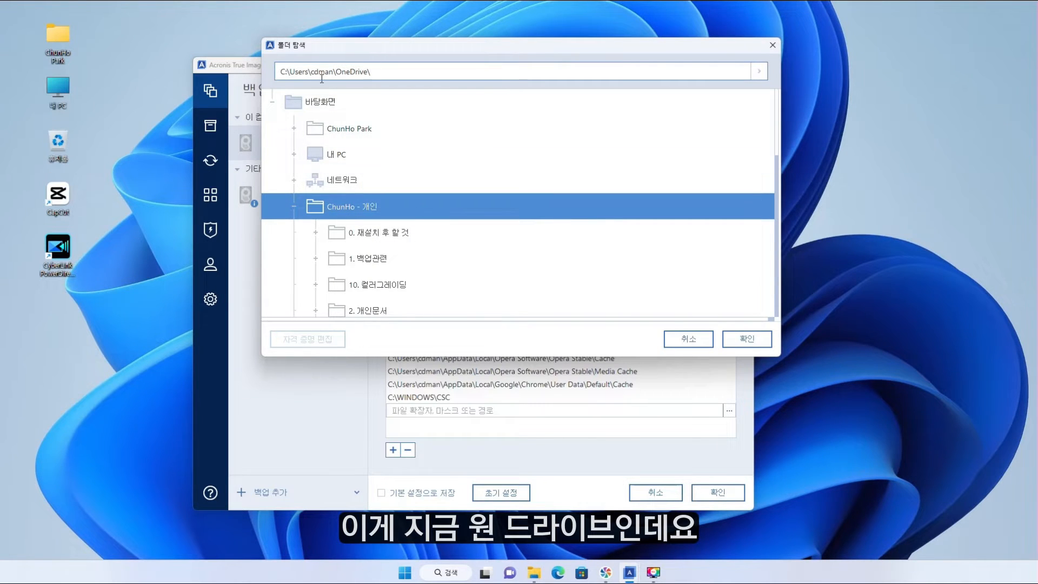
pyautogui.moveTo(341, 72); pyautogui.dragTo(376, 71)
pyautogui.click(350, 72)
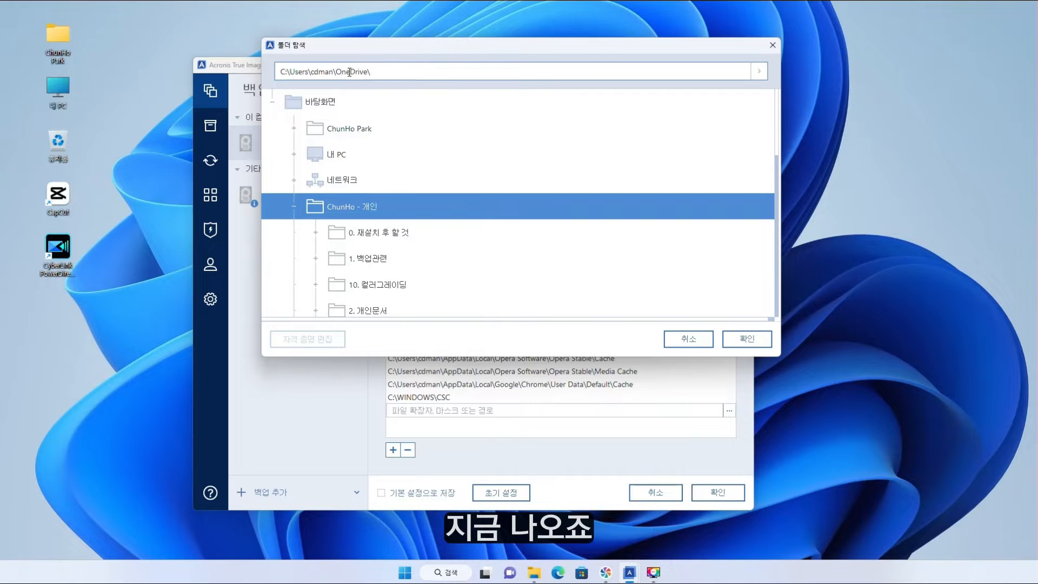
pyautogui.click(747, 338)
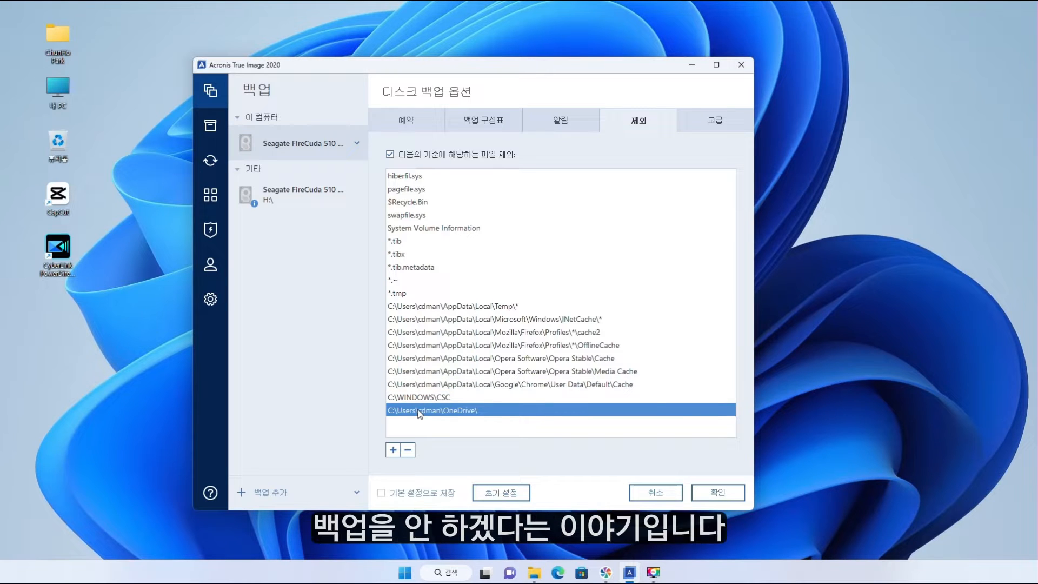
pyautogui.click(720, 493)
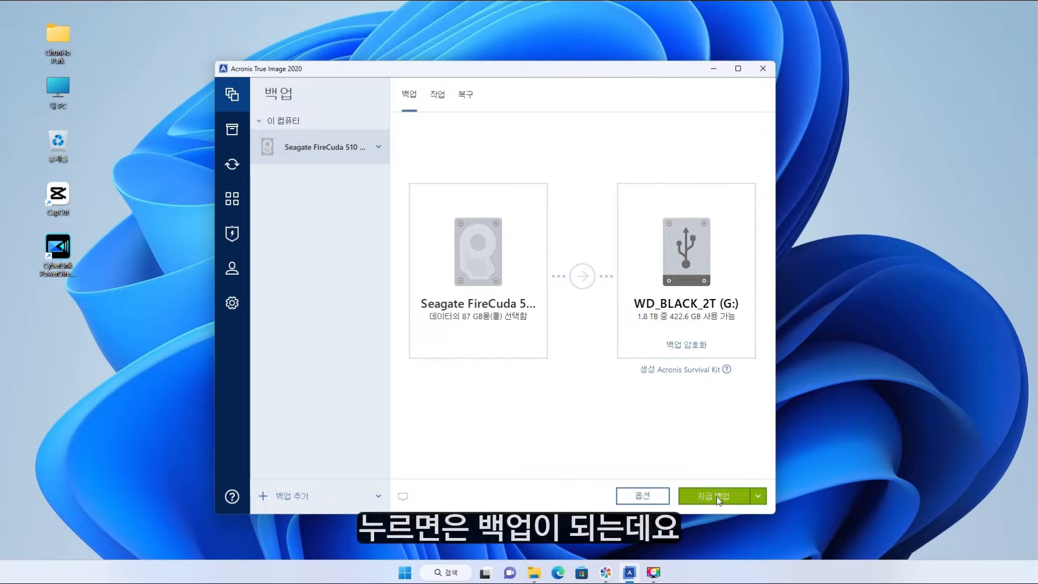
# Start the disk backup to G: immediately, proceeding without creating a Survival Kit.
pyautogui.click(716, 495)
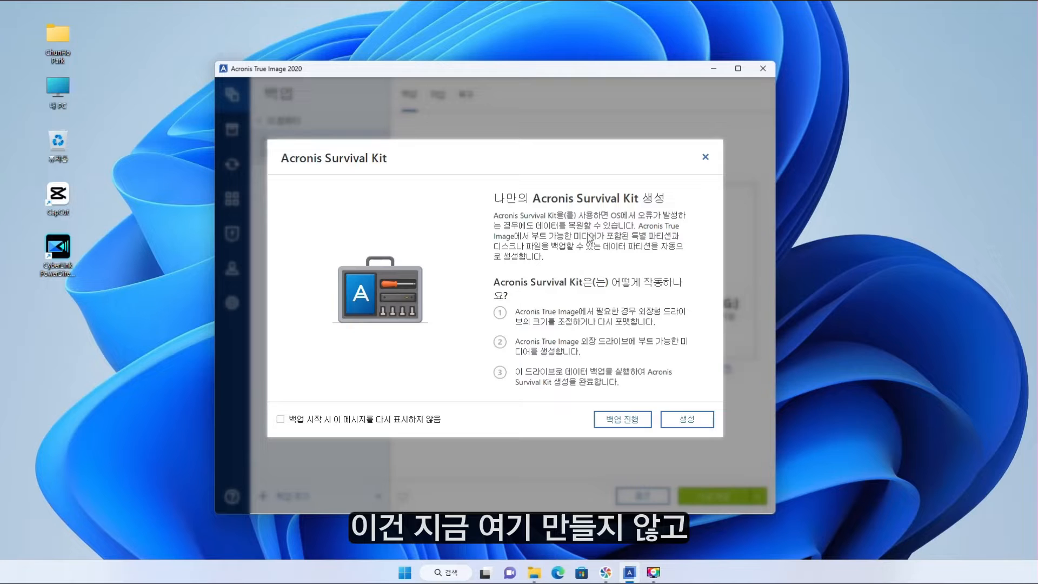
pyautogui.click(624, 425)
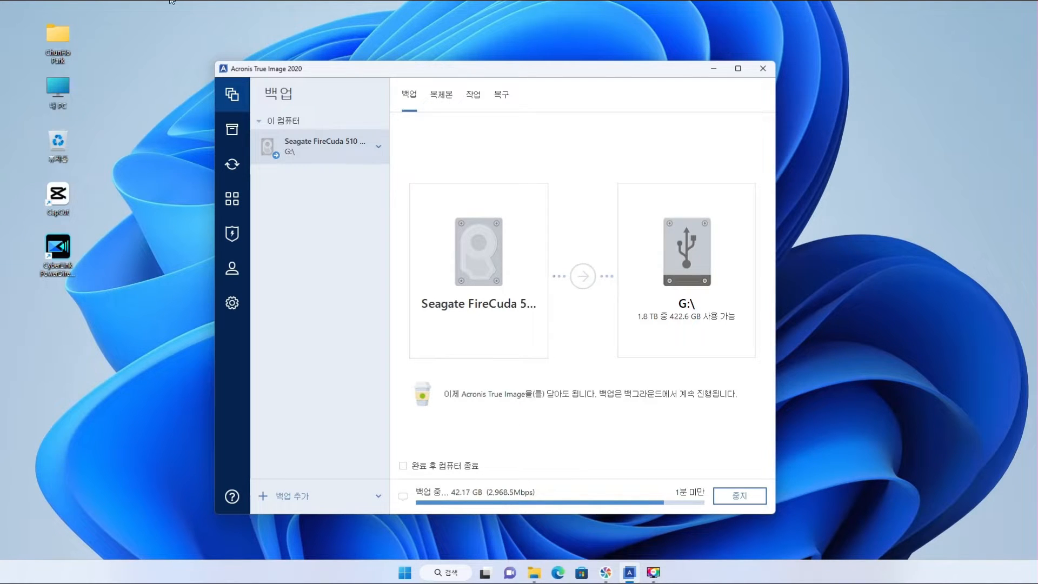
# Run Validate on the finished backup from its dropdown menu.
pyautogui.click(378, 147)
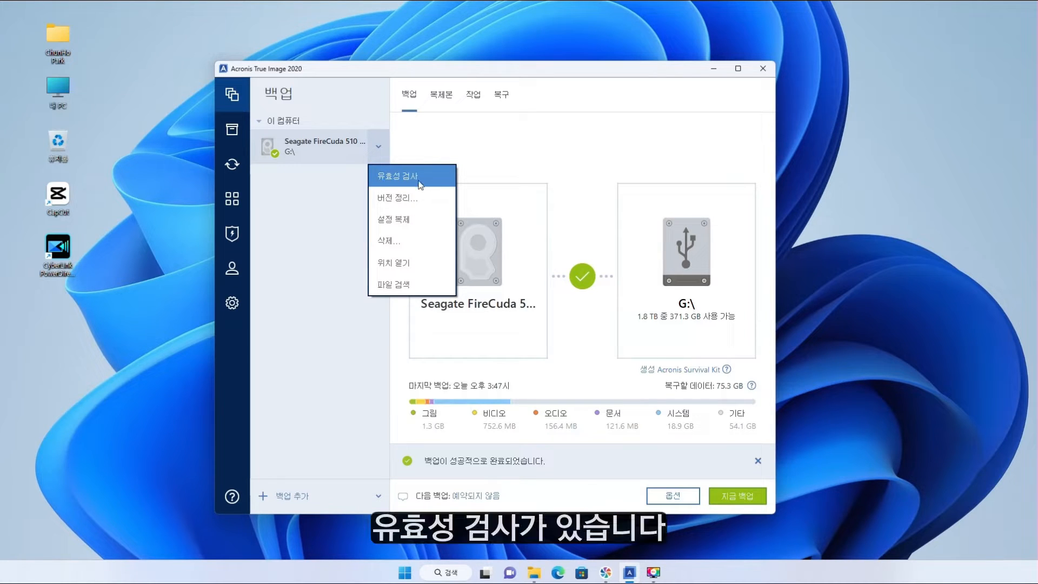
pyautogui.click(410, 182)
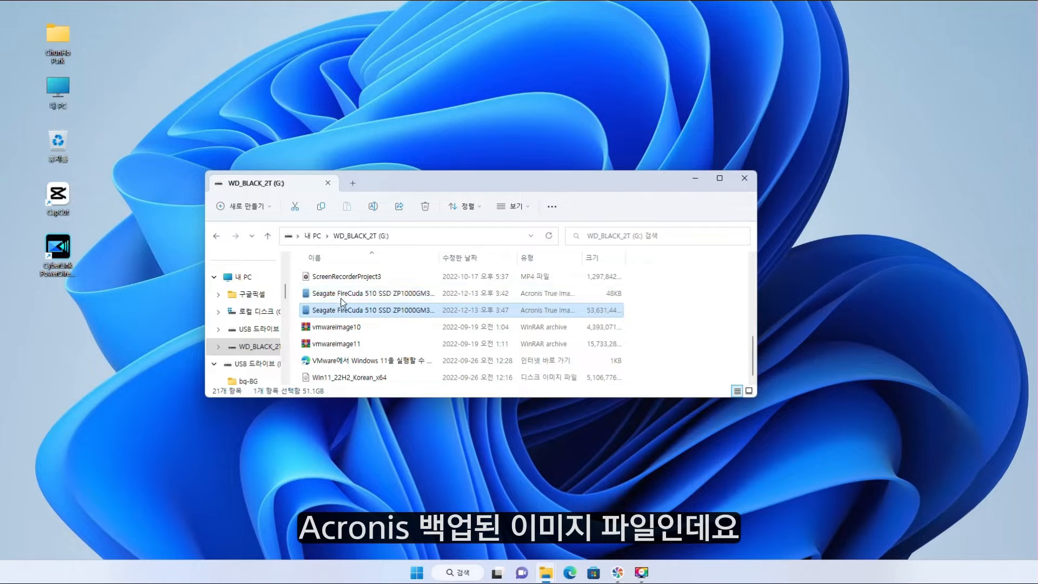
# Select the Seagate FireCuda backup files on G: in File Explorer to compare their sizes.
pyautogui.click(370, 295)
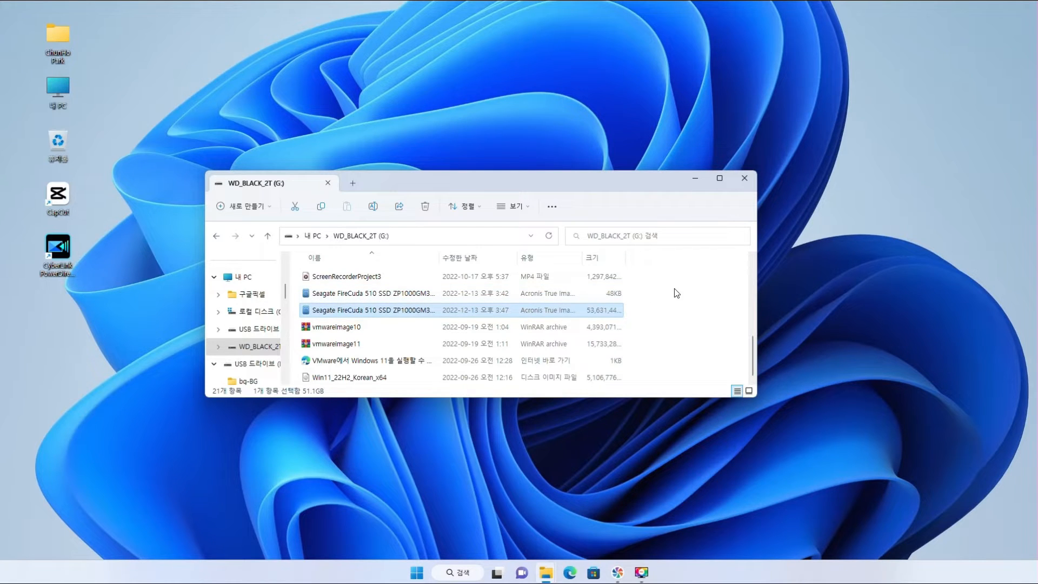
pyautogui.moveTo(675, 291); pyautogui.dragTo(380, 319)
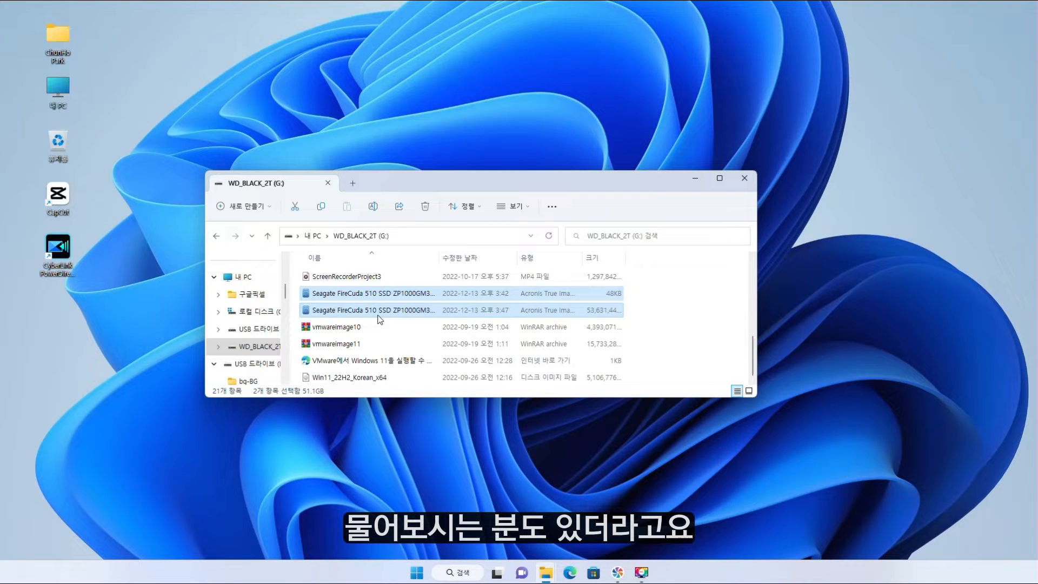
pyautogui.moveTo(669, 294); pyautogui.dragTo(488, 317)
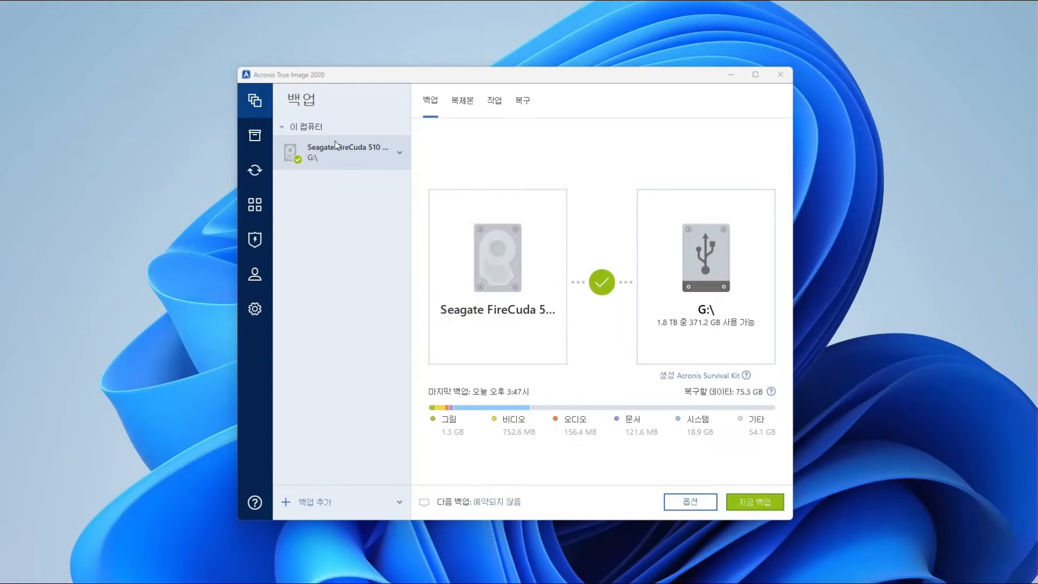
# Launch the Rescue Media Builder from the Tools page.
pyautogui.click(255, 209)
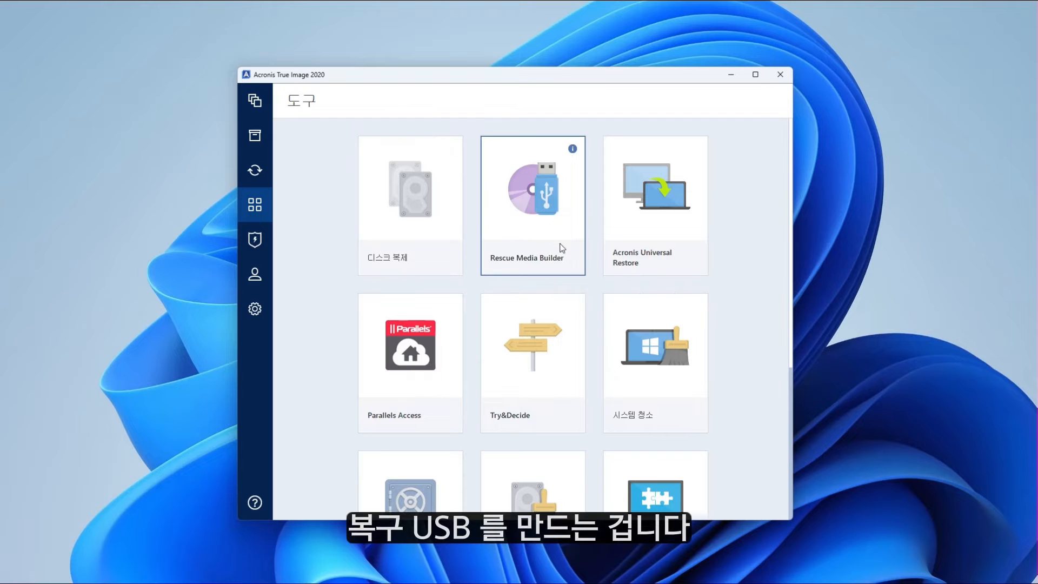
pyautogui.click(544, 204)
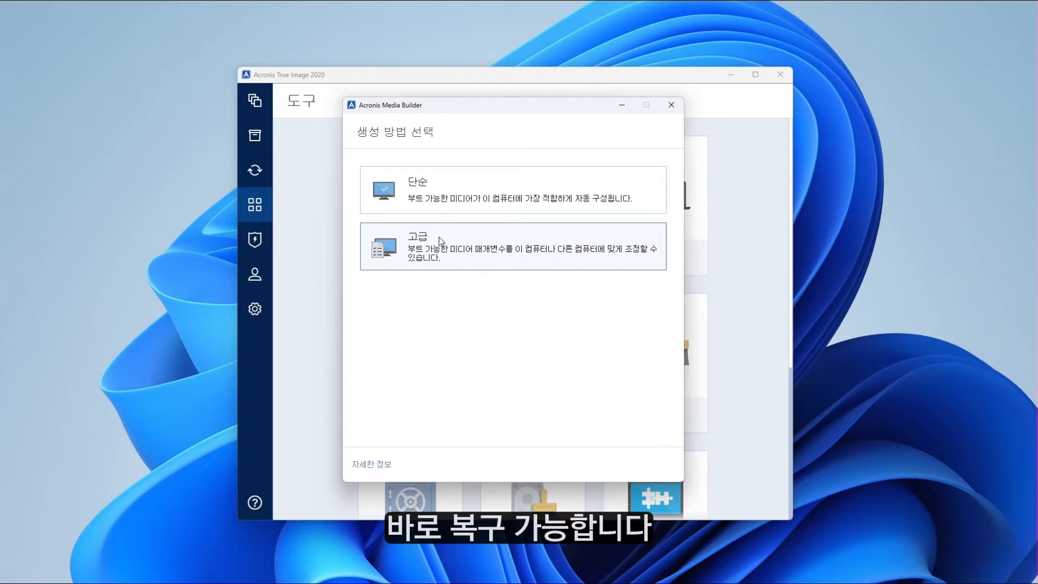
# Choose the Simple method and confirm in This PC that USB drive (D:) is connected.
pyautogui.click(464, 193)
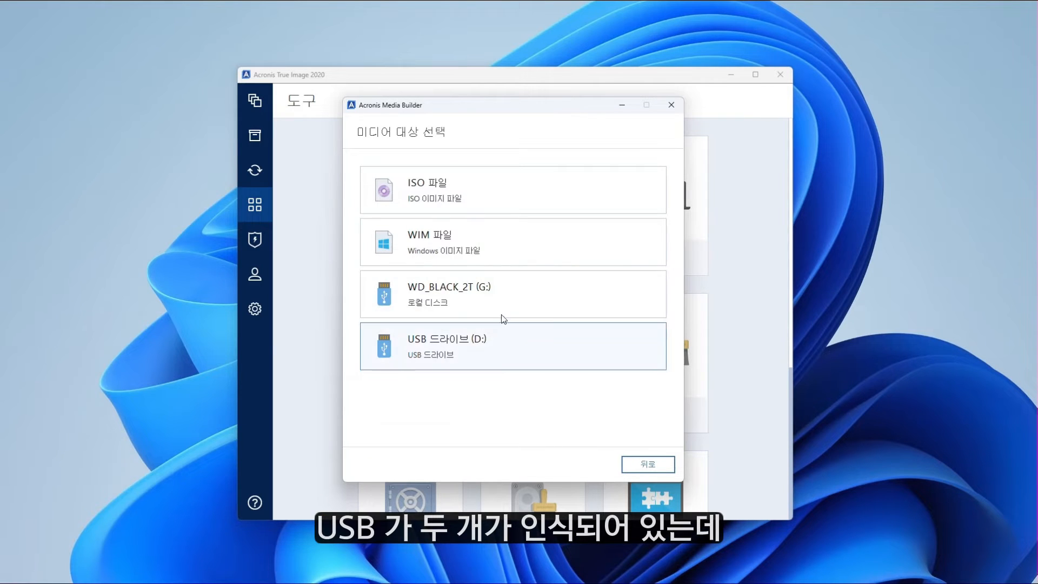
pyautogui.press('super+e')
pyautogui.moveTo(432, 101); pyautogui.dragTo(340, 92)
pyautogui.moveTo(503, 301)
pyautogui.mouseDown()
pyautogui.moveTo(464, 254)
pyautogui.moveTo(401, 217)
pyautogui.mouseUp()
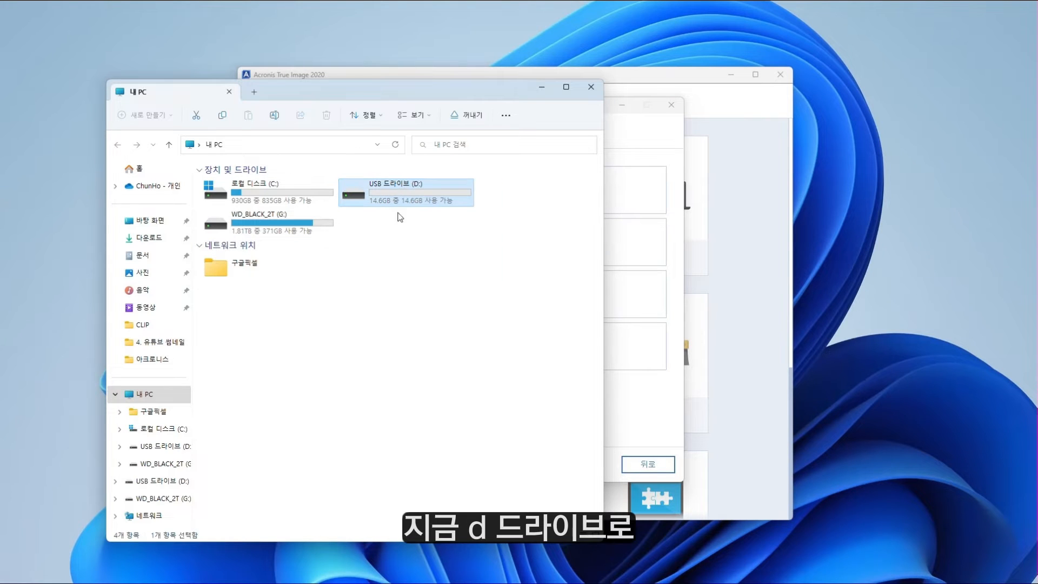
pyautogui.moveTo(523, 317); pyautogui.dragTo(383, 177)
pyautogui.click(591, 86)
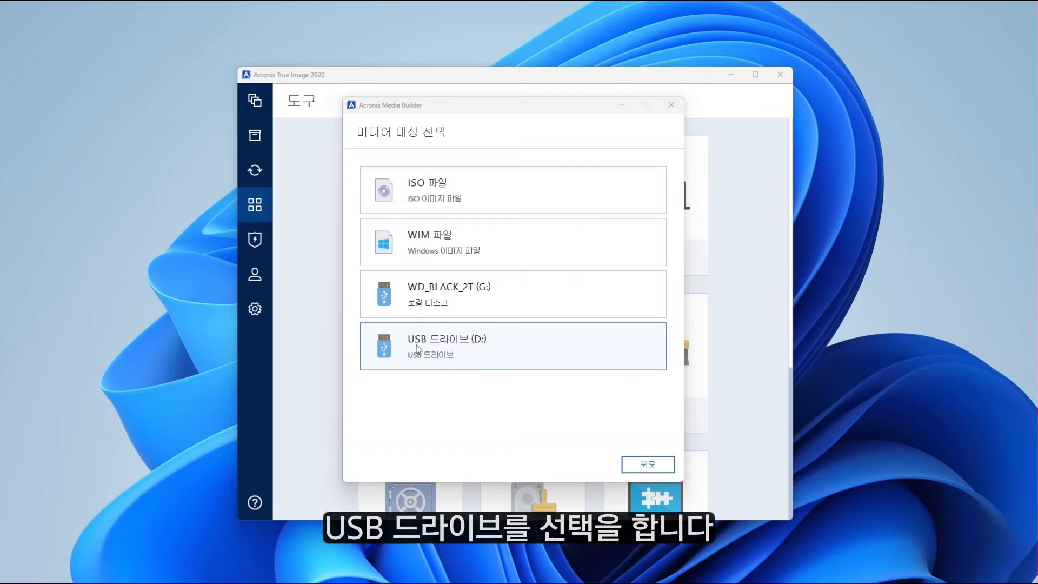
# Write the bootable rescue media to USB drive (D:) and close the builder when done.
pyautogui.click(475, 345)
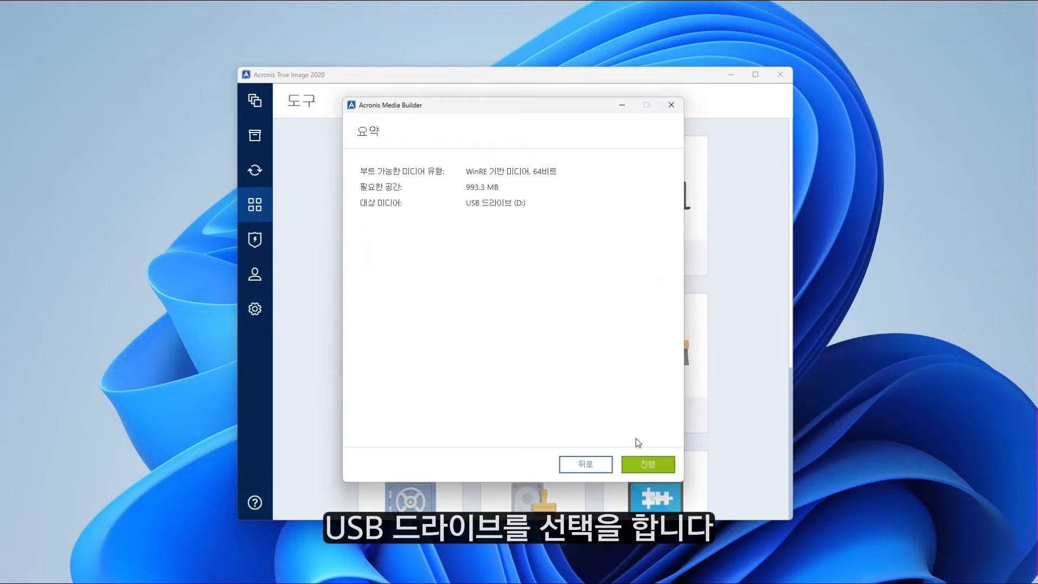
pyautogui.click(649, 464)
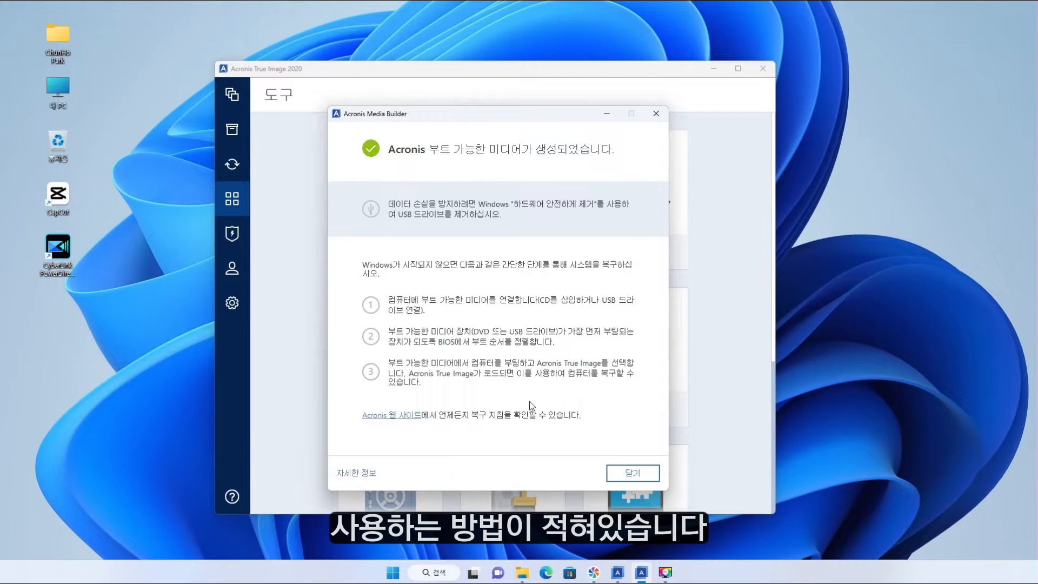
pyautogui.click(624, 474)
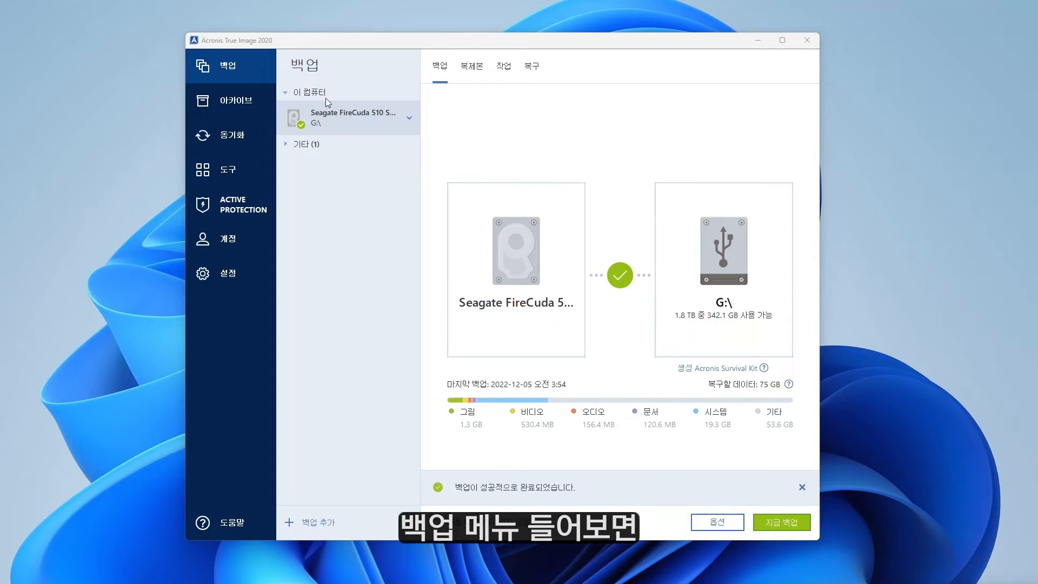
# Recover the whole Seagate FireCuda disk from the Recovery tab, accepting the erase warning.
pyautogui.click(532, 68)
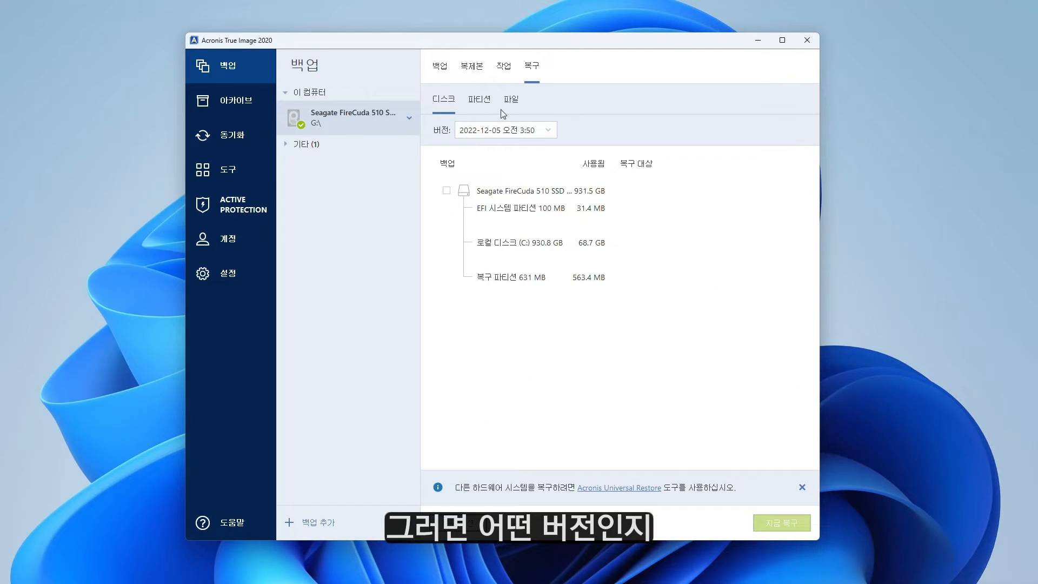
pyautogui.click(447, 190)
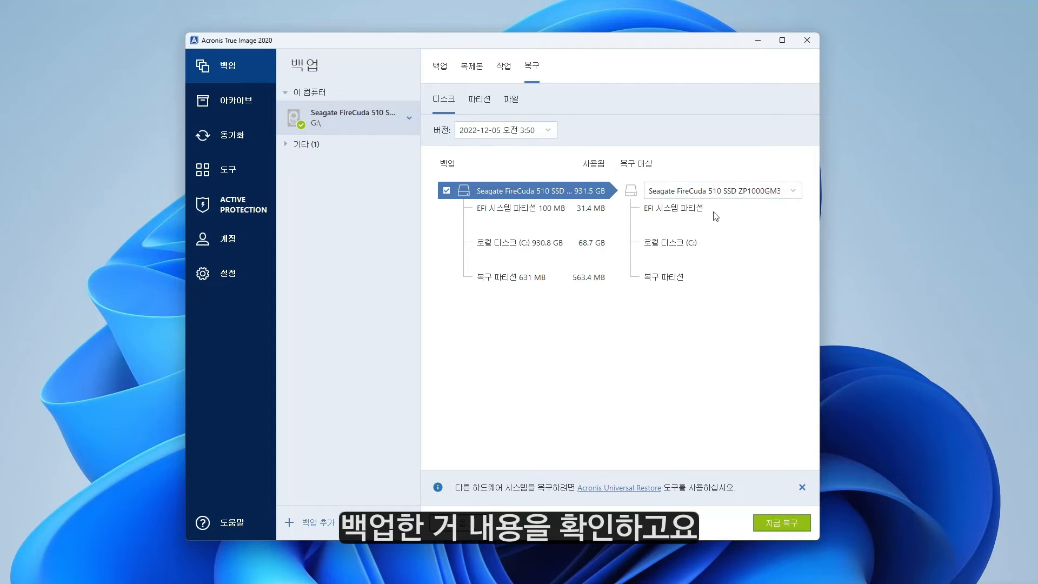
pyautogui.click(777, 525)
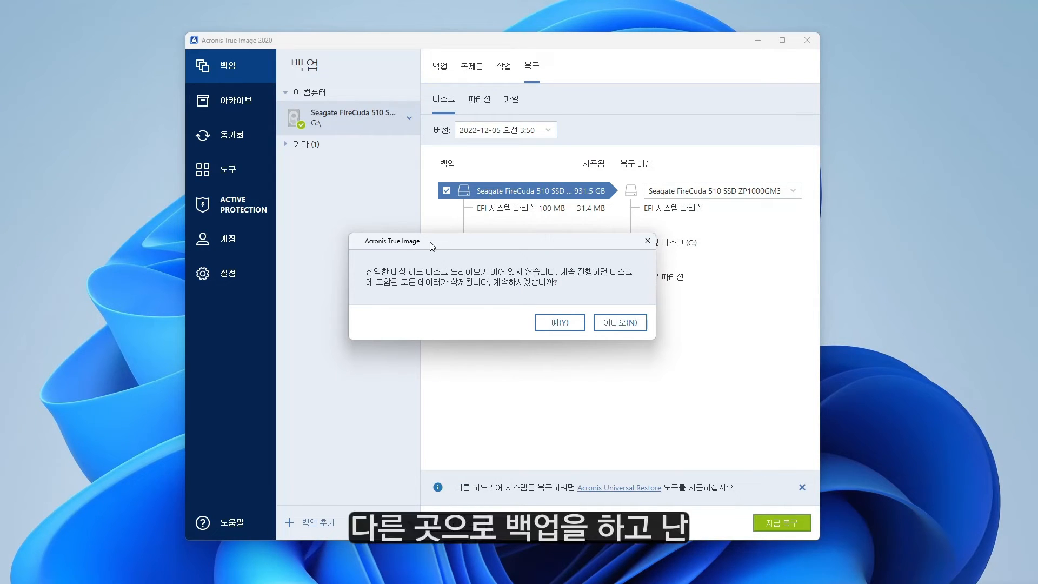
pyautogui.click(570, 322)
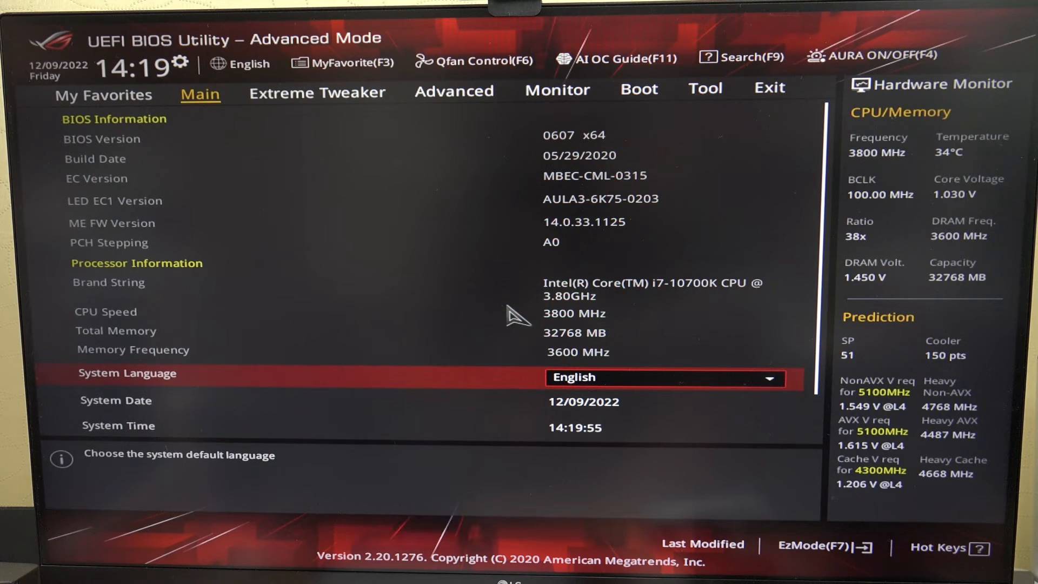
# Boot once from the UEFI JetFlashTranscend 16GB entry under Boot Override on the Boot tab.
pyautogui.press('Right')
pyautogui.press('Right')
pyautogui.press('Right')
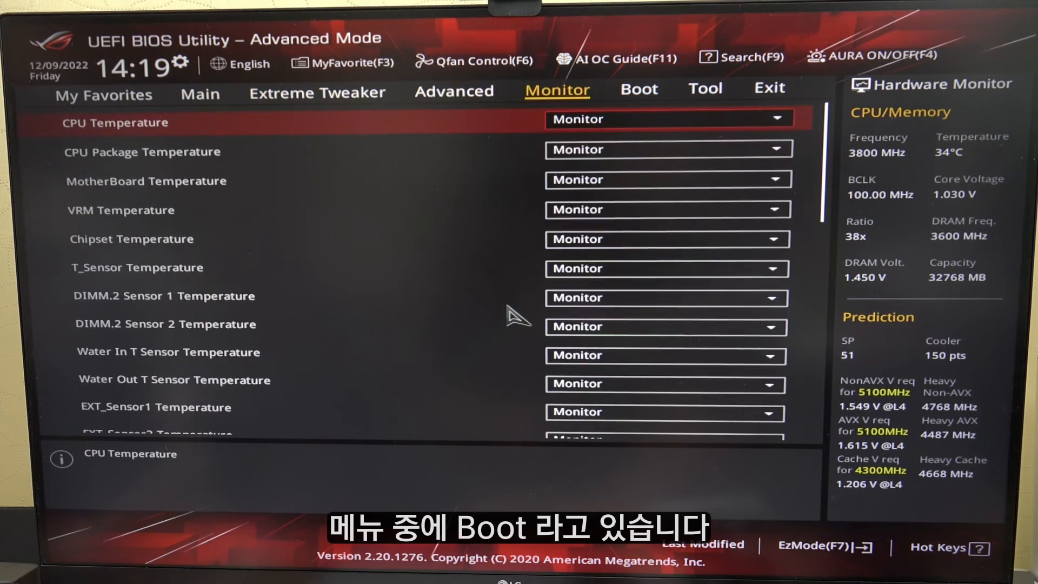
pyautogui.press('Right')
pyautogui.press('Down')
pyautogui.press('Down')
pyautogui.press('Down')
pyautogui.press('Down')
pyautogui.press('Down')
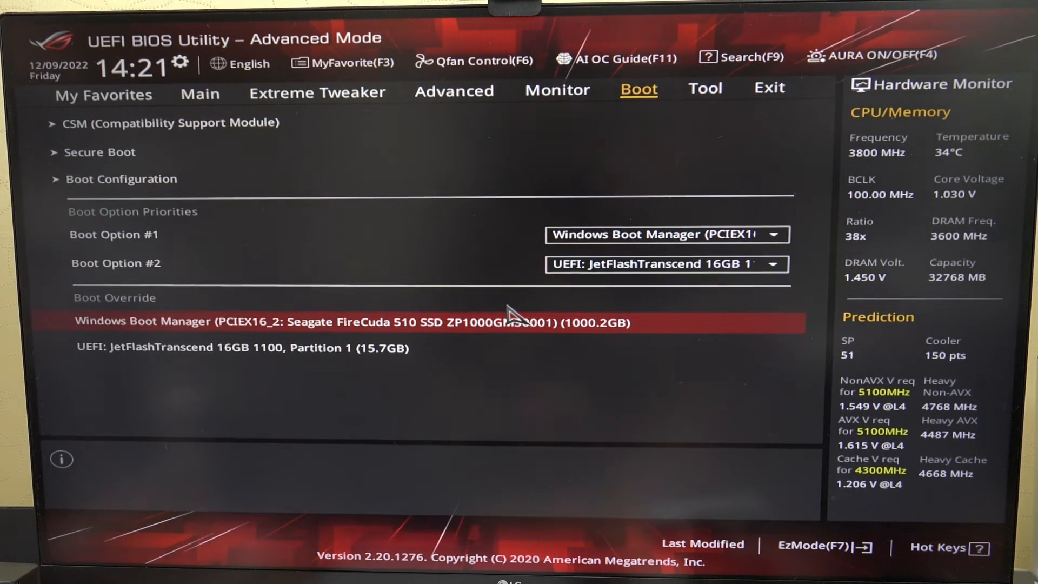
pyautogui.press('Down')
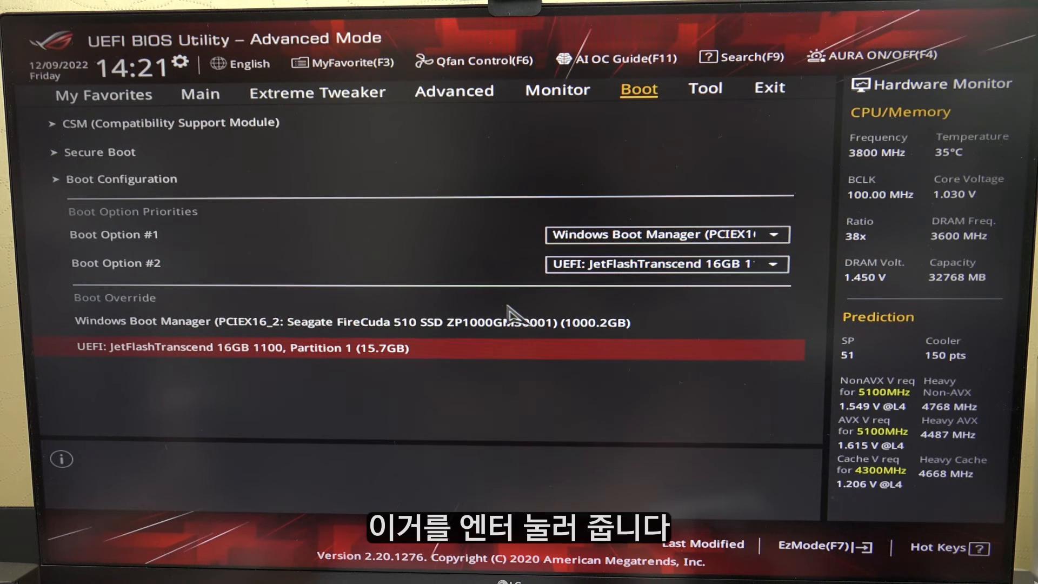
pyautogui.press('Return')
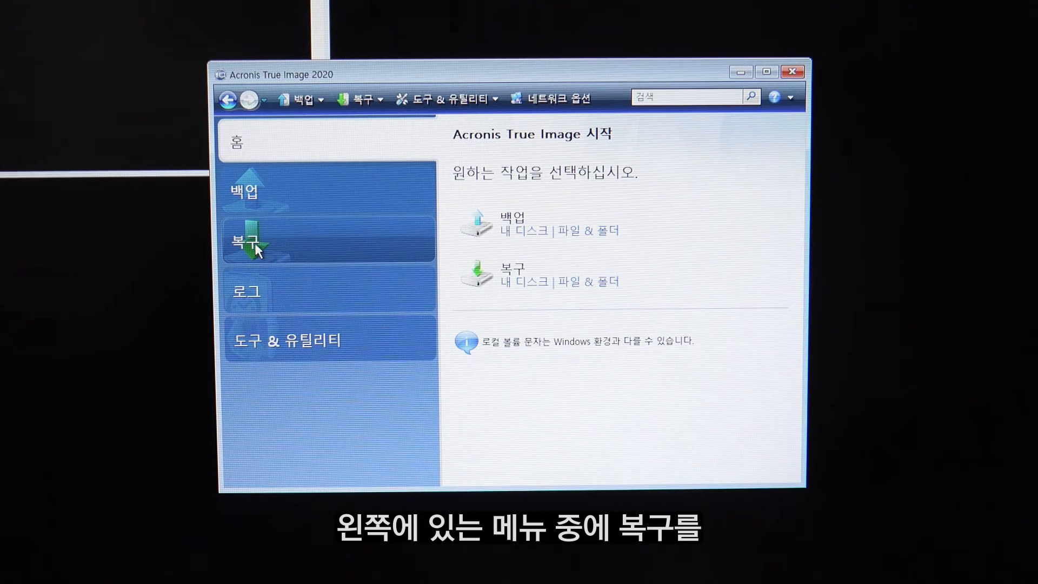
# Select the Seagate FireCuda .tibx backup on D: and start Disk Recovery.
pyautogui.click(300, 239)
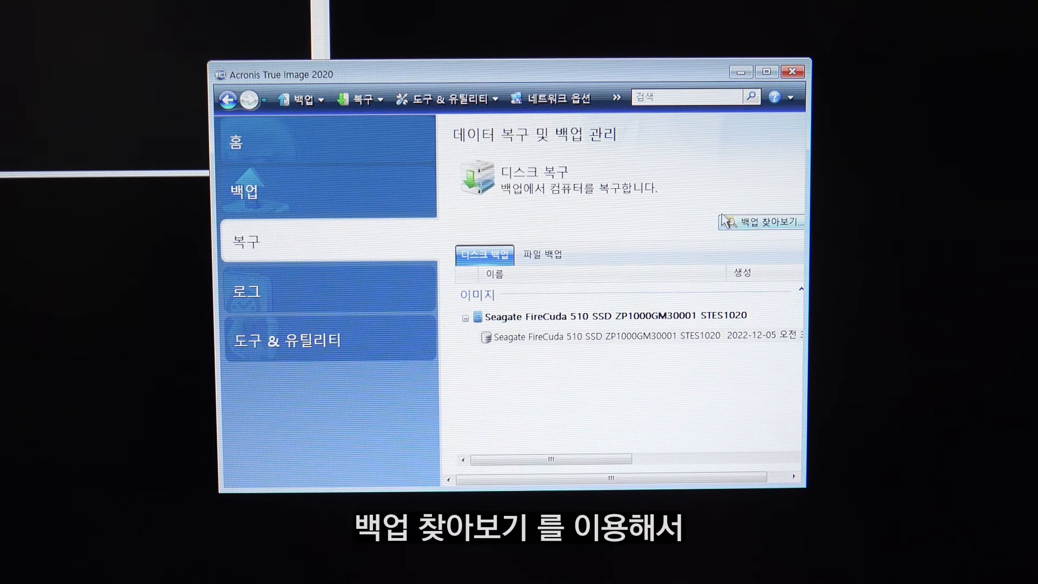
pyautogui.click(766, 229)
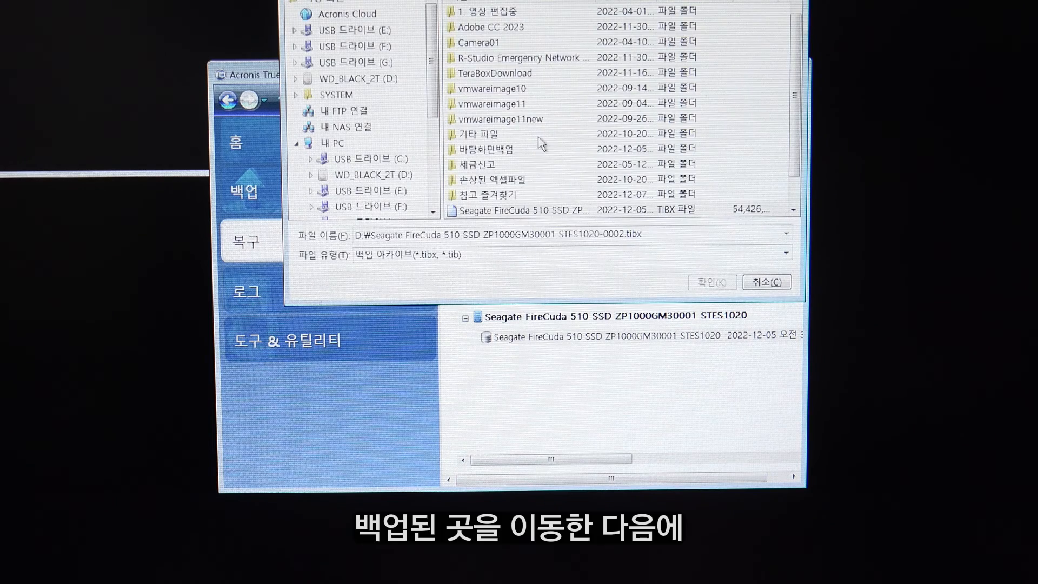
pyautogui.scroll(-2, 551, 173)
pyautogui.click(493, 179)
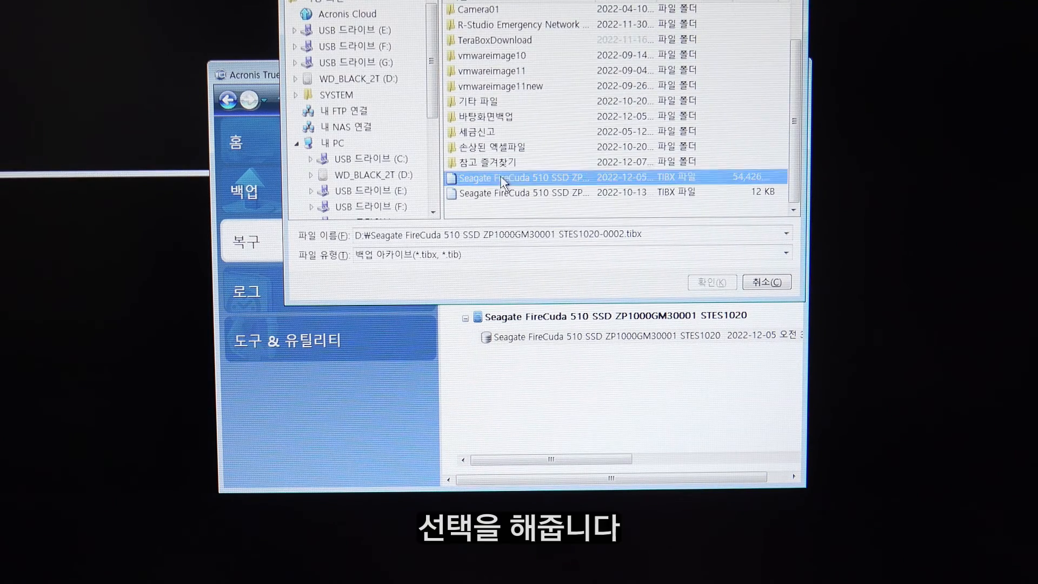
pyautogui.click(721, 283)
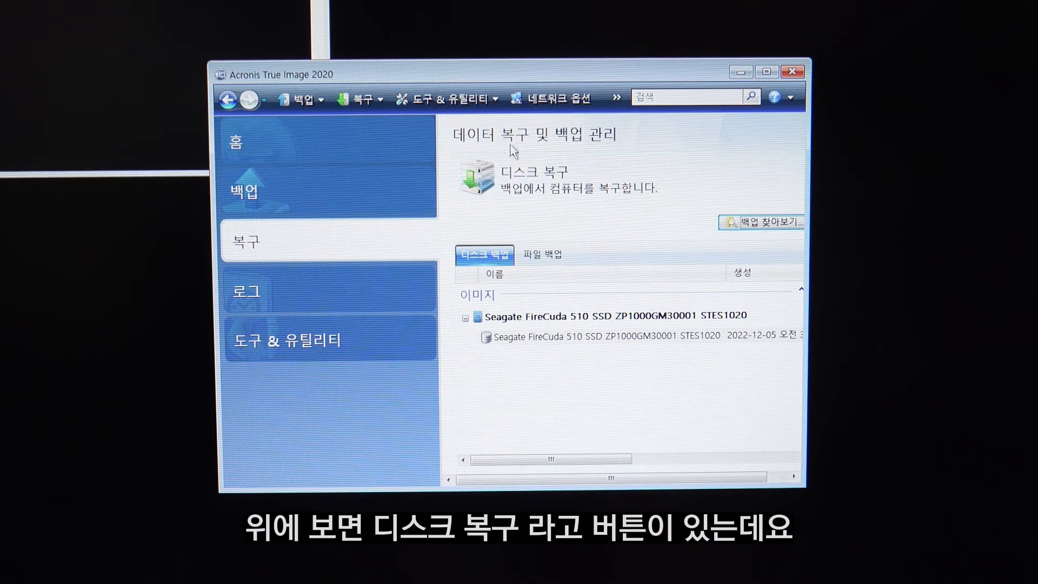
pyautogui.click(546, 187)
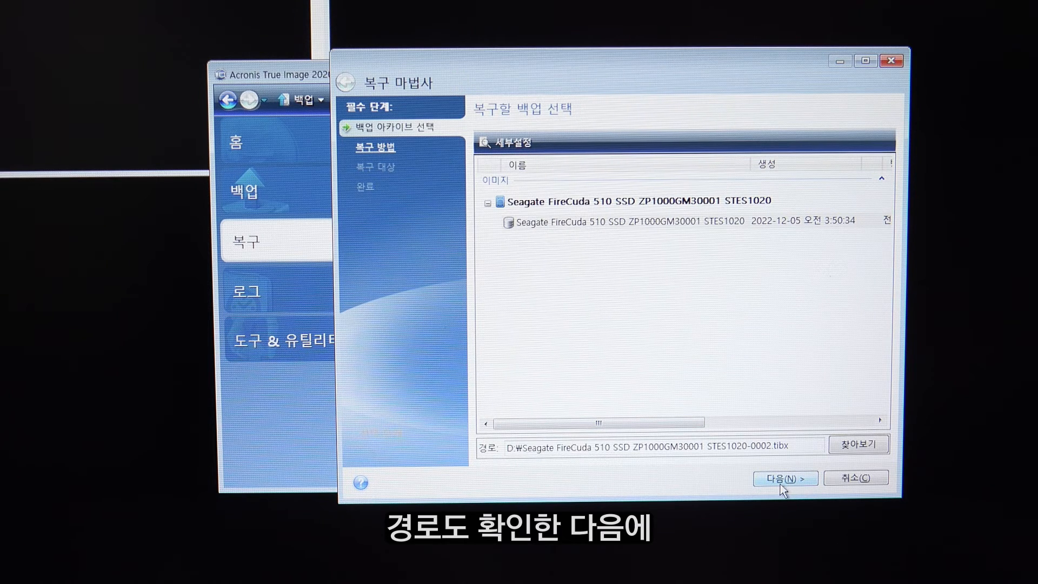
# Keep whole-disk recovery and pick the 5 December 2022, 3:50:34 AM recovery point.
pyautogui.click(783, 482)
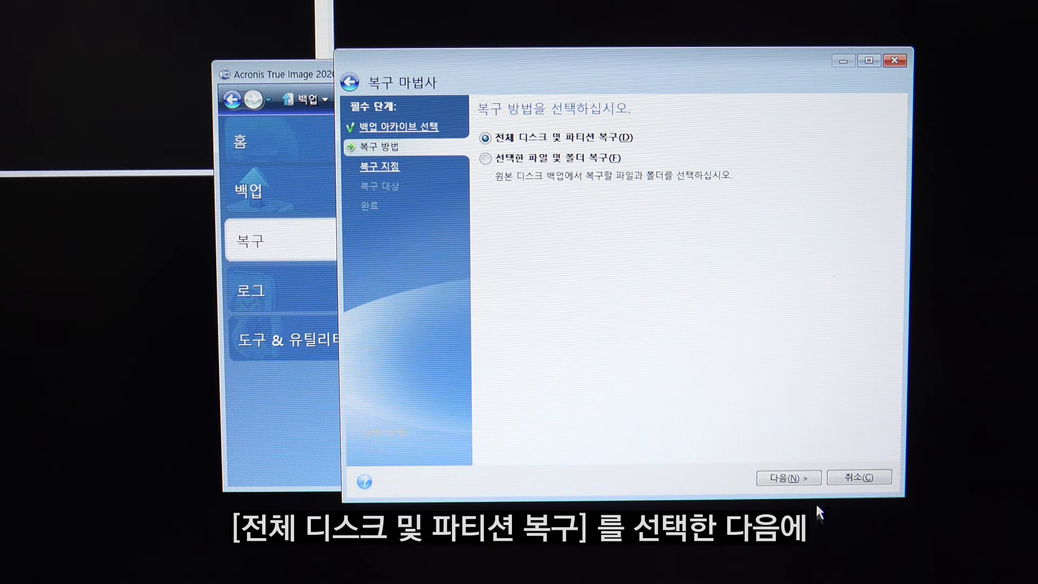
pyautogui.click(788, 480)
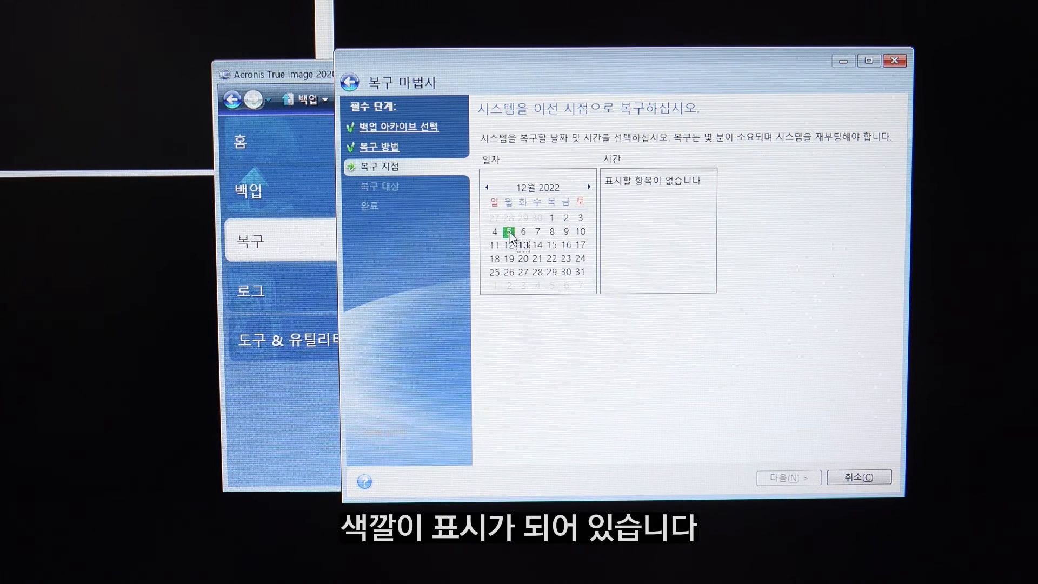
pyautogui.click(509, 232)
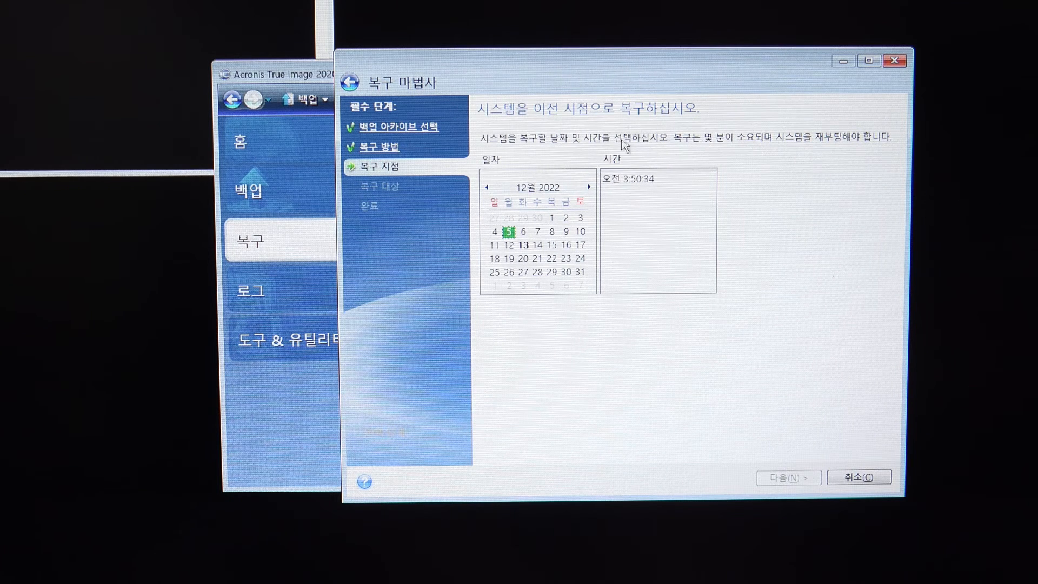
pyautogui.click(632, 187)
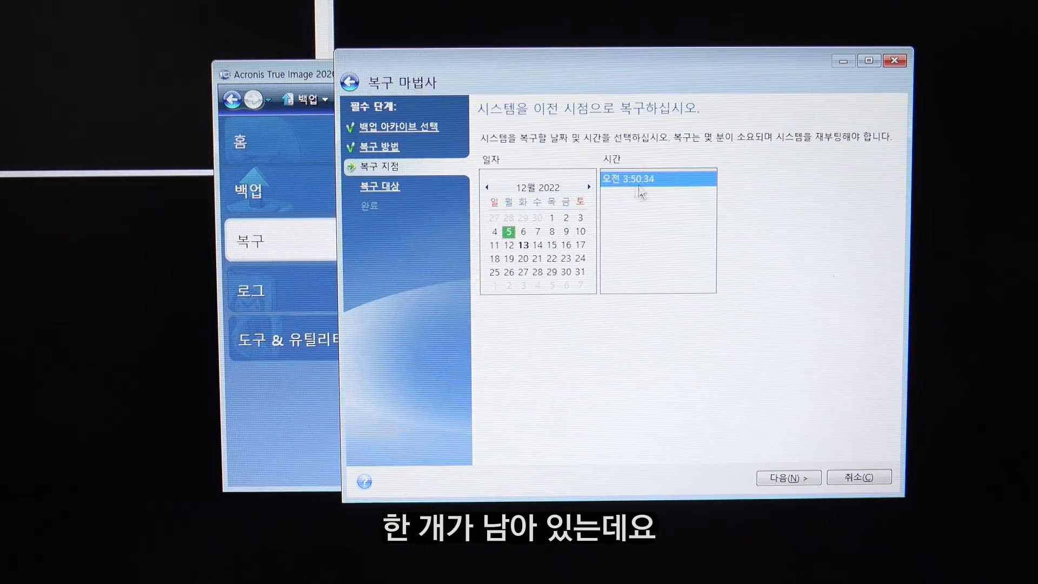
pyautogui.click(783, 478)
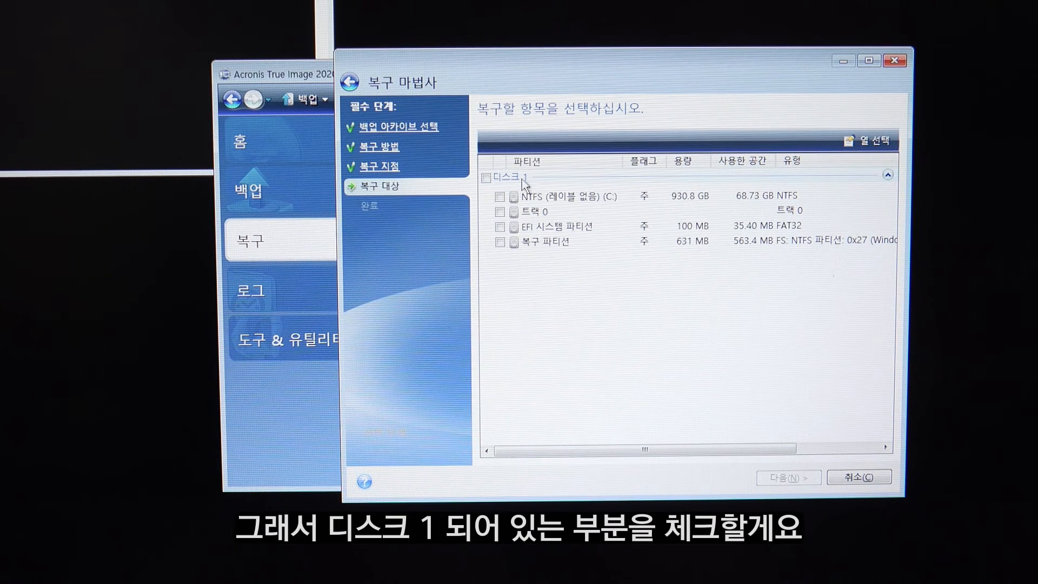
# Tick 디스크 1 to include all its partitions and continue to the destination page.
pyautogui.click(486, 178)
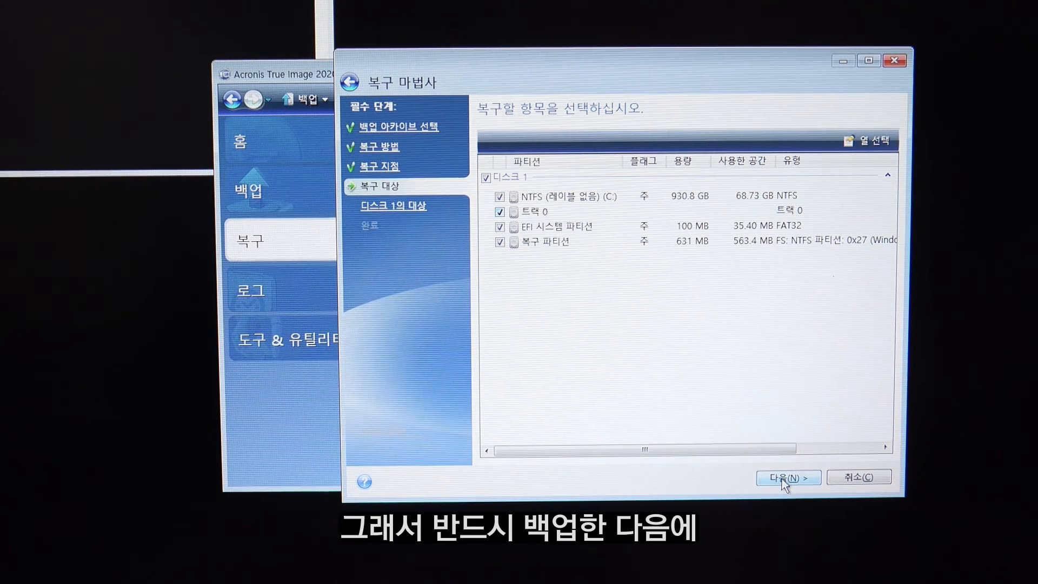
pyautogui.click(782, 478)
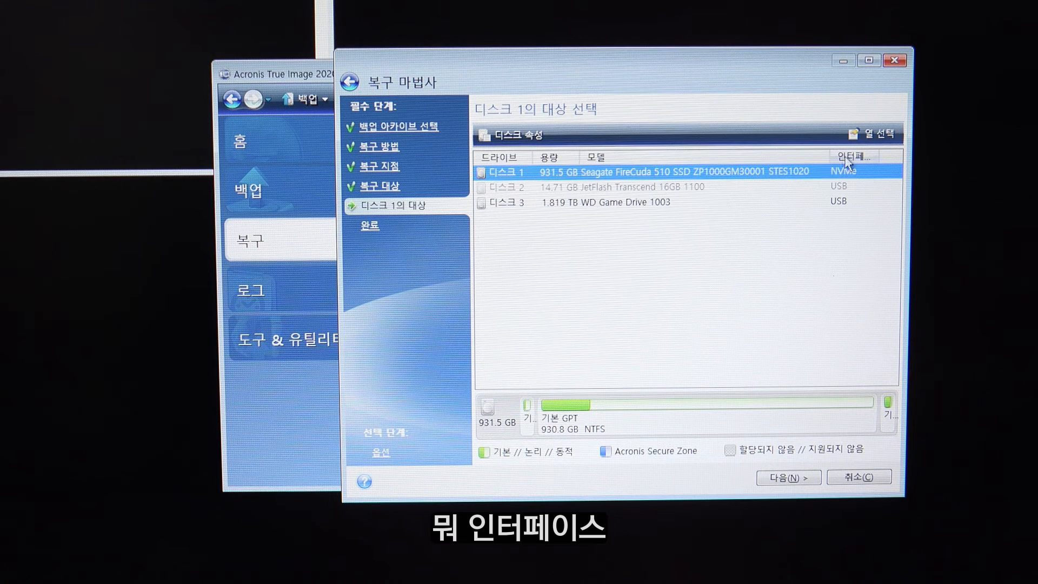
# Keep the Seagate FireCuda 510 SSD as destination and confirm deleting its partitions.
pyautogui.click(789, 478)
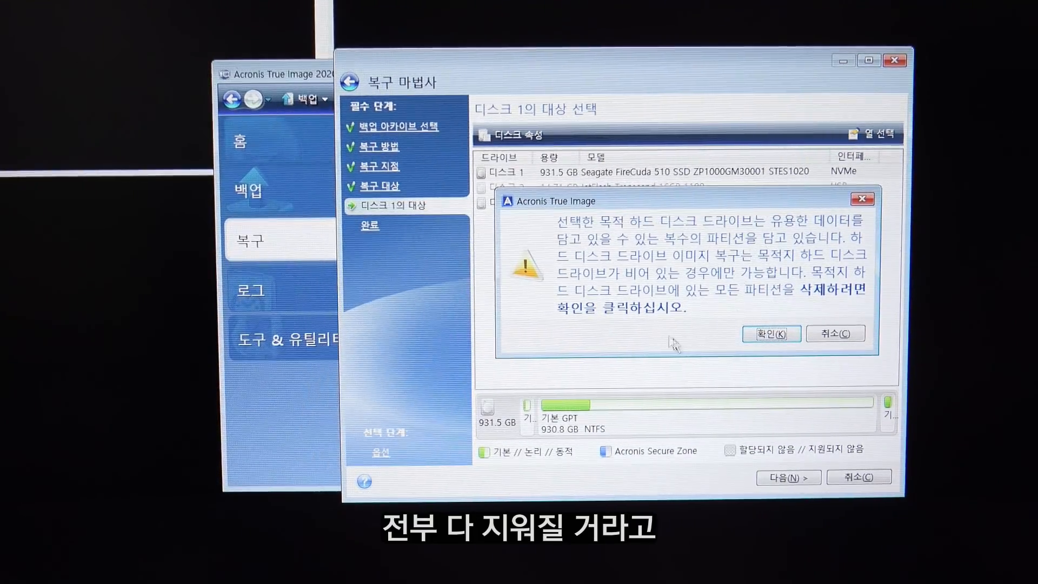
pyautogui.click(772, 334)
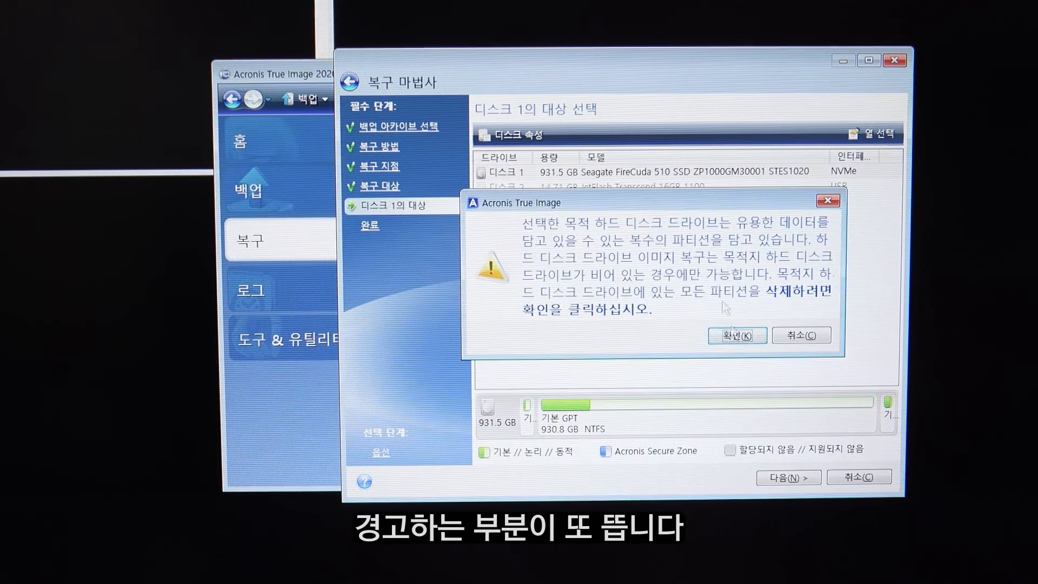
pyautogui.click(735, 337)
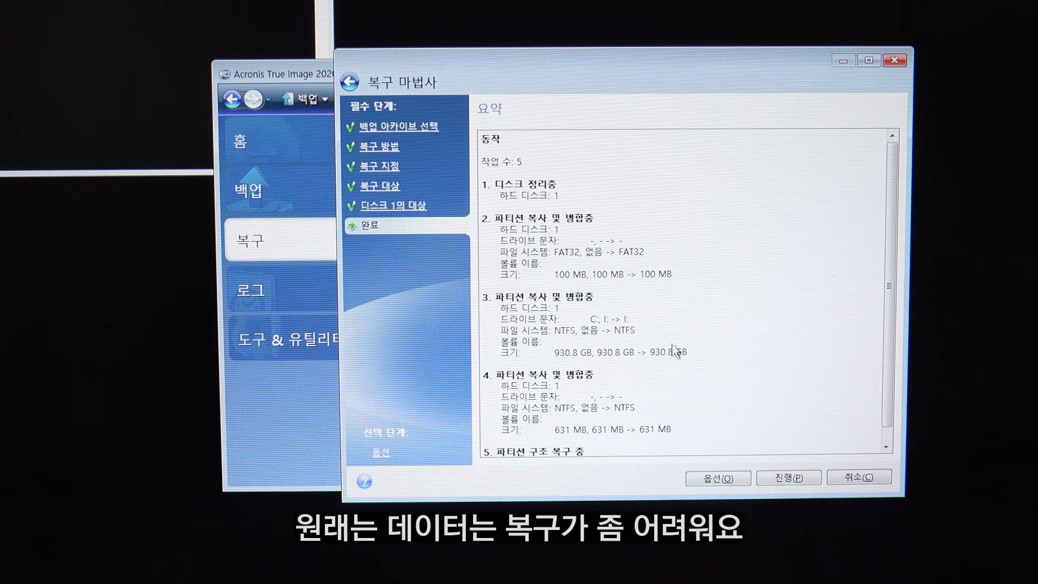
# Review the five-operation summary and start the disk recovery with 진행.
pyautogui.scroll(-1, 885, 254)
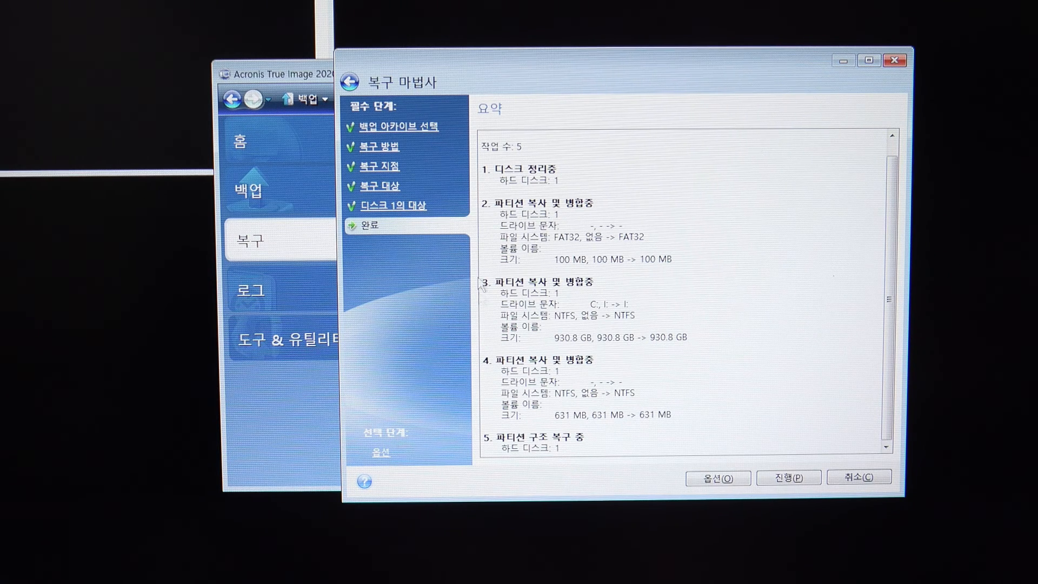
pyautogui.click(786, 478)
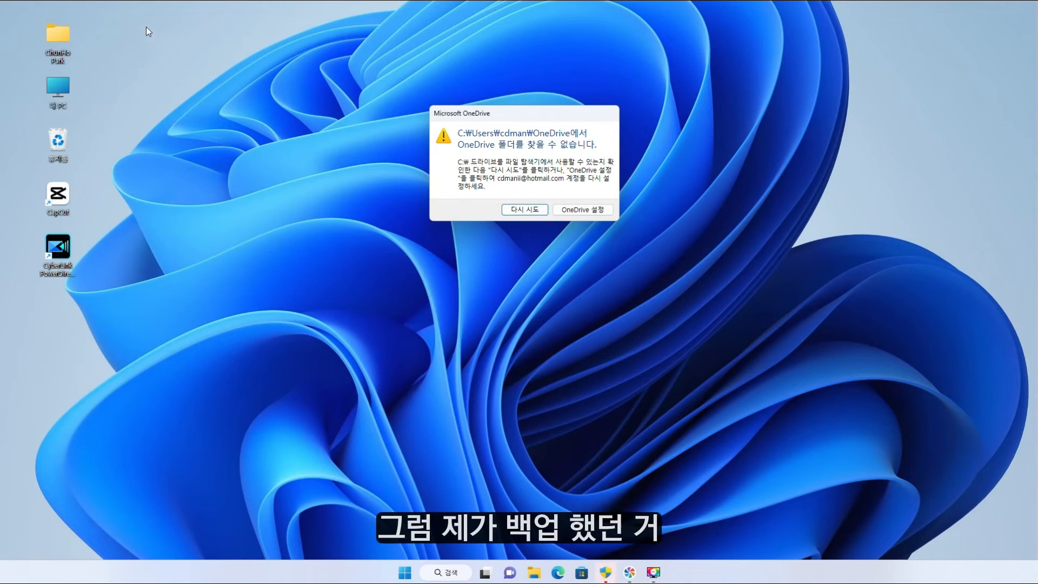
# Open OneDrive setup from the error message and sign in with the account e-mail address.
pyautogui.moveTo(146, 27); pyautogui.dragTo(48, 313)
pyautogui.moveTo(207, 330); pyautogui.dragTo(21, 26)
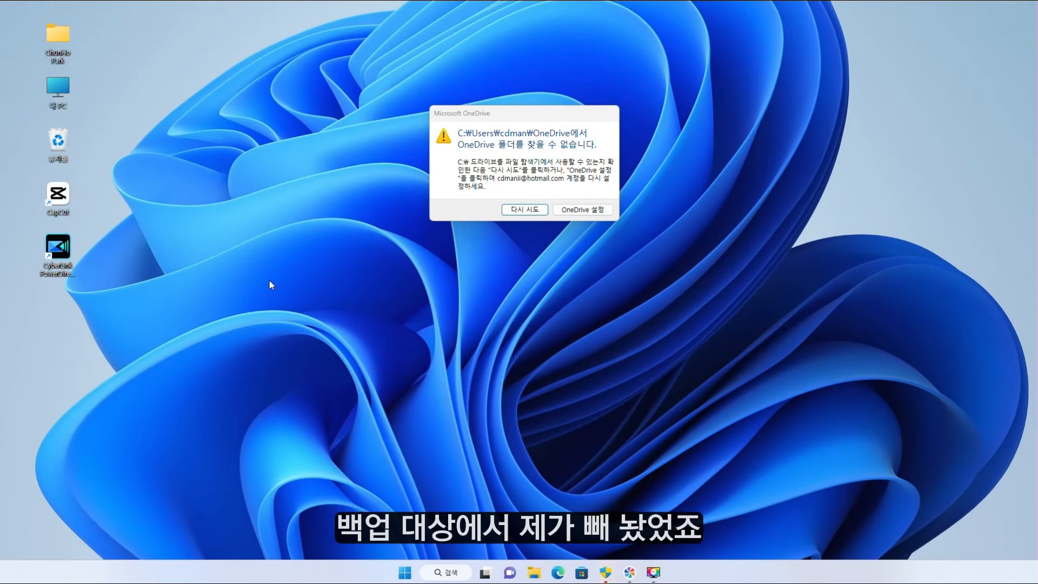
pyautogui.click(506, 115)
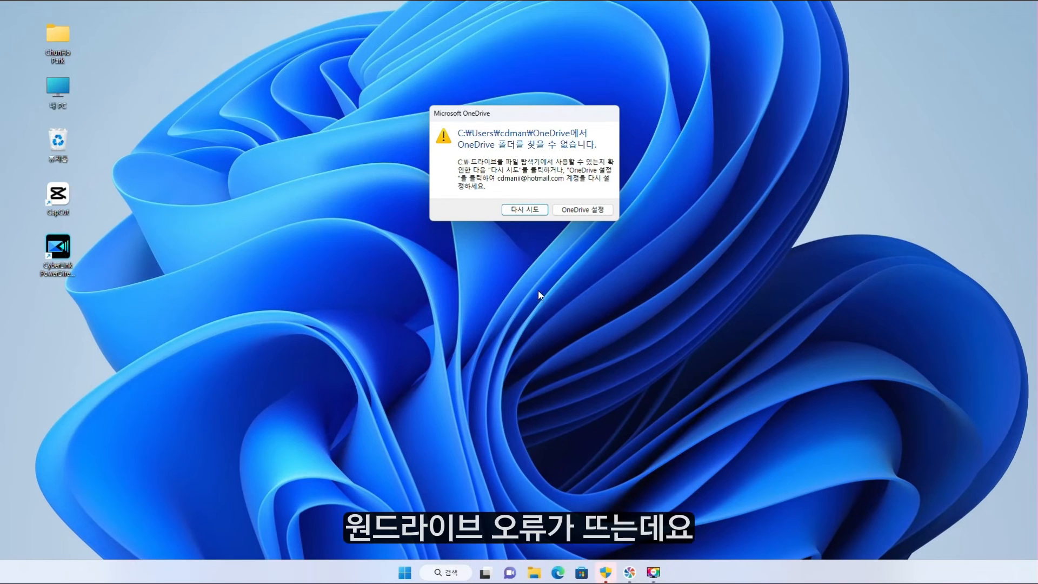
pyautogui.click(585, 210)
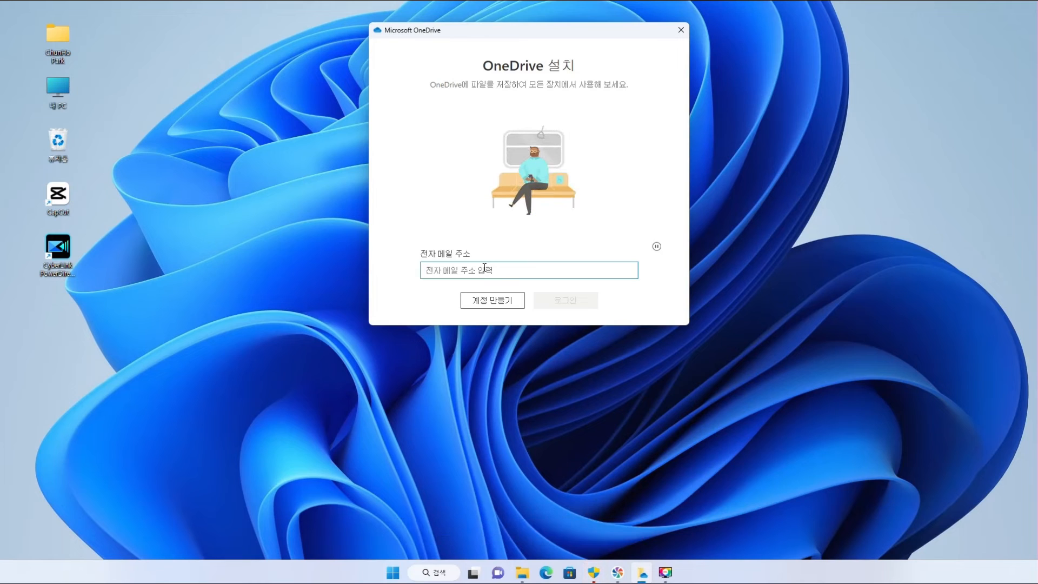
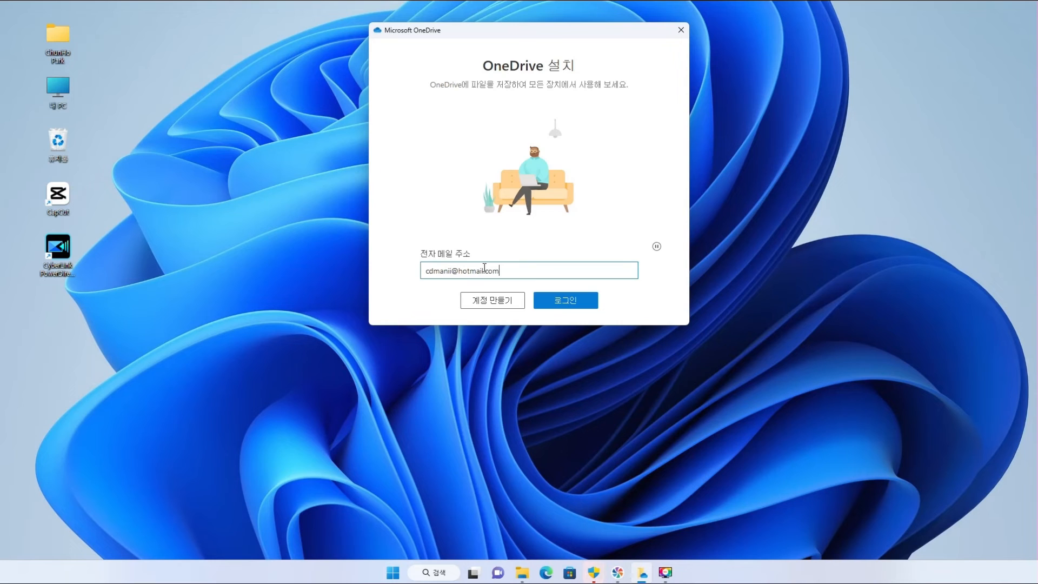
pyautogui.click(567, 299)
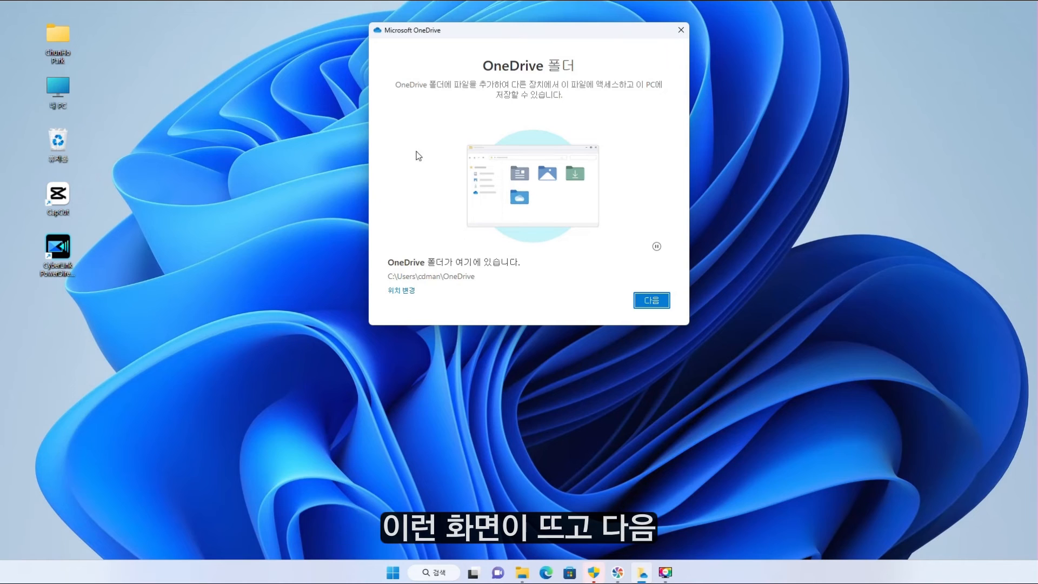
# Keep the default OneDrive folder and skip backing up Desktop, Documents and Pictures.
pyautogui.click(651, 301)
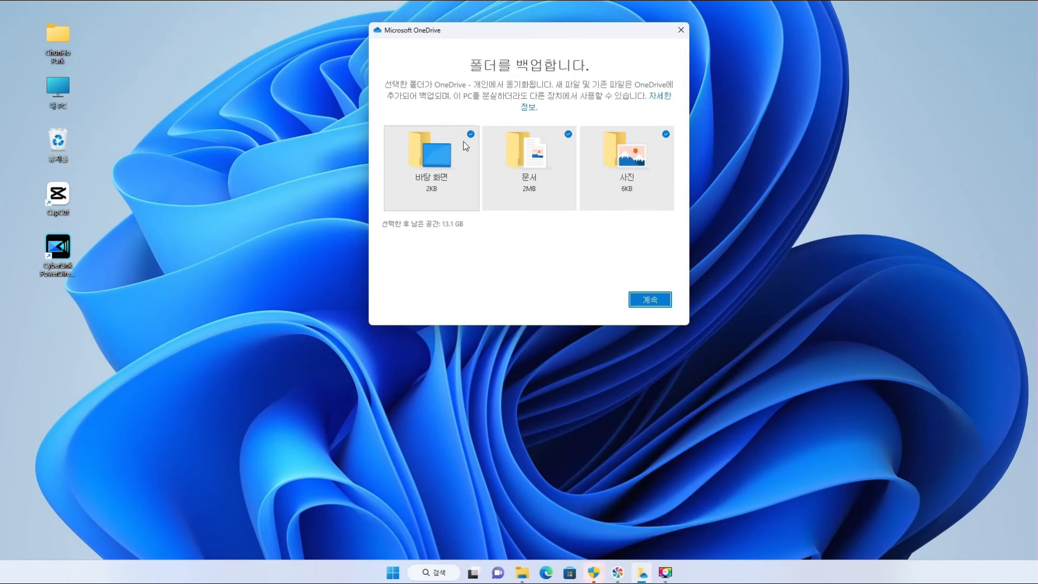
pyautogui.click(471, 135)
pyautogui.click(568, 136)
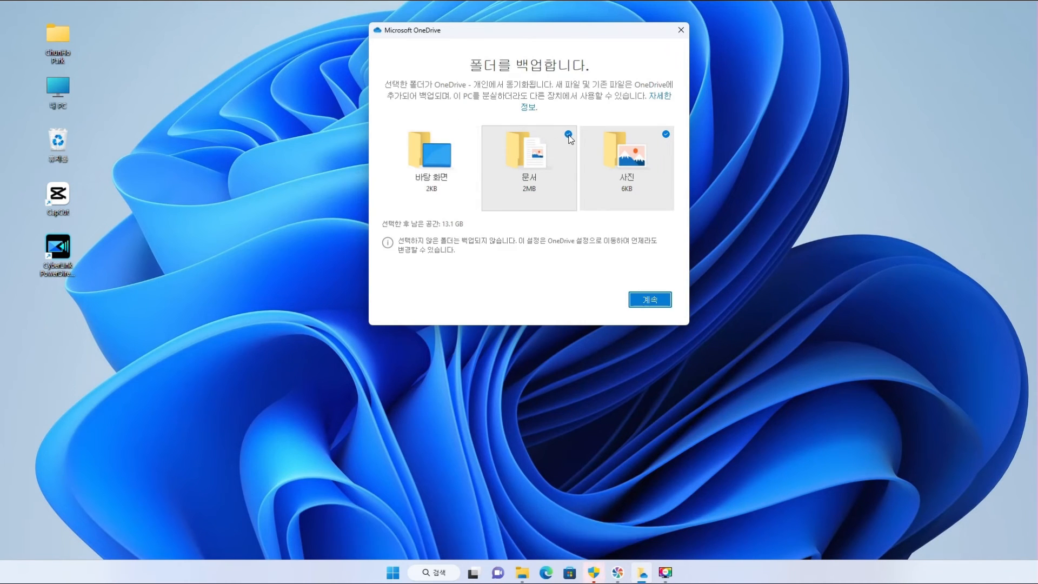
pyautogui.click(663, 134)
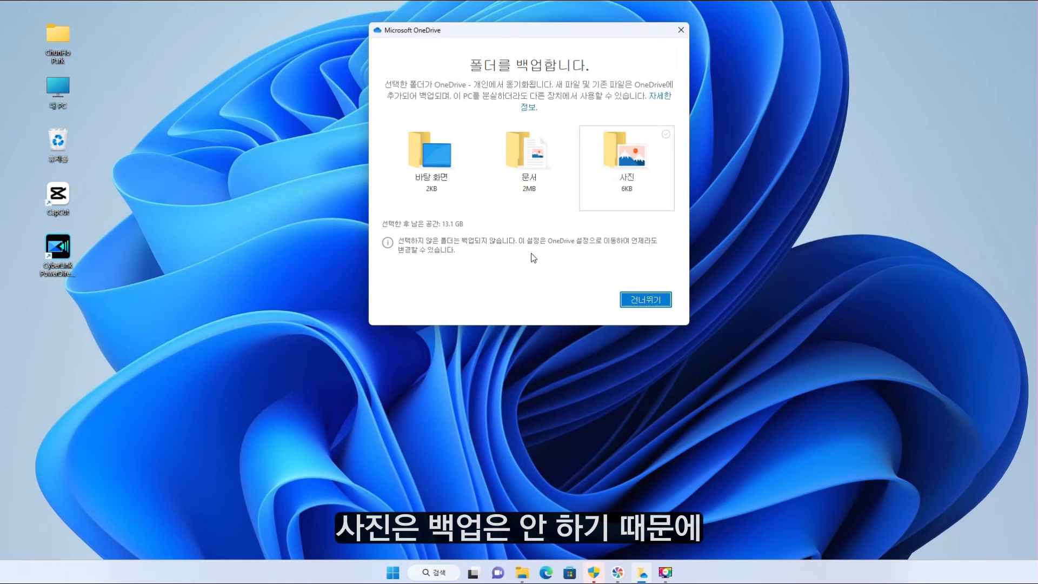
pyautogui.click(649, 300)
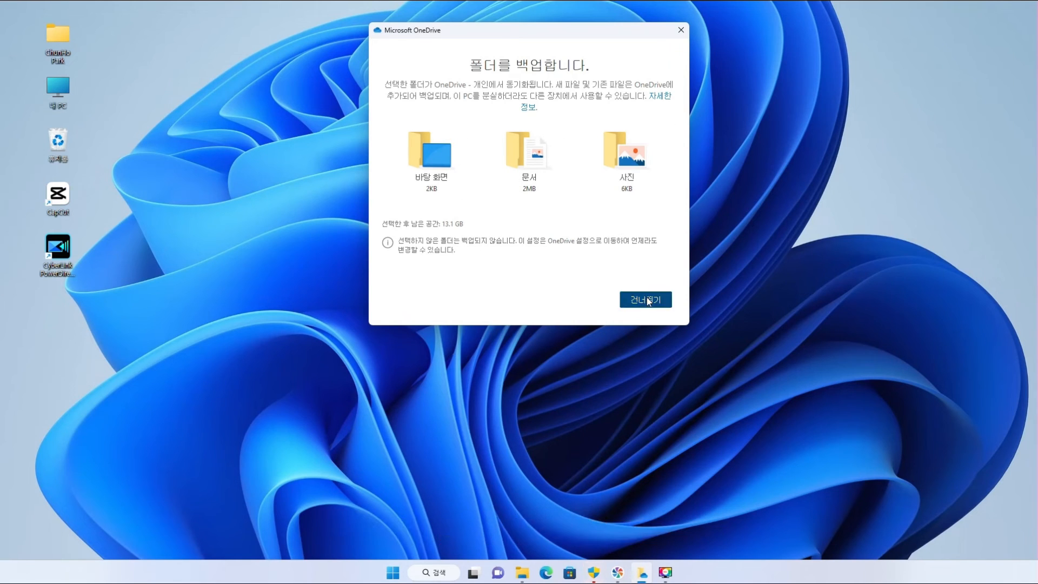
# Postpone the premium and mobile app offers, finish the intro pages, and open the OneDrive folder.
pyautogui.click(533, 301)
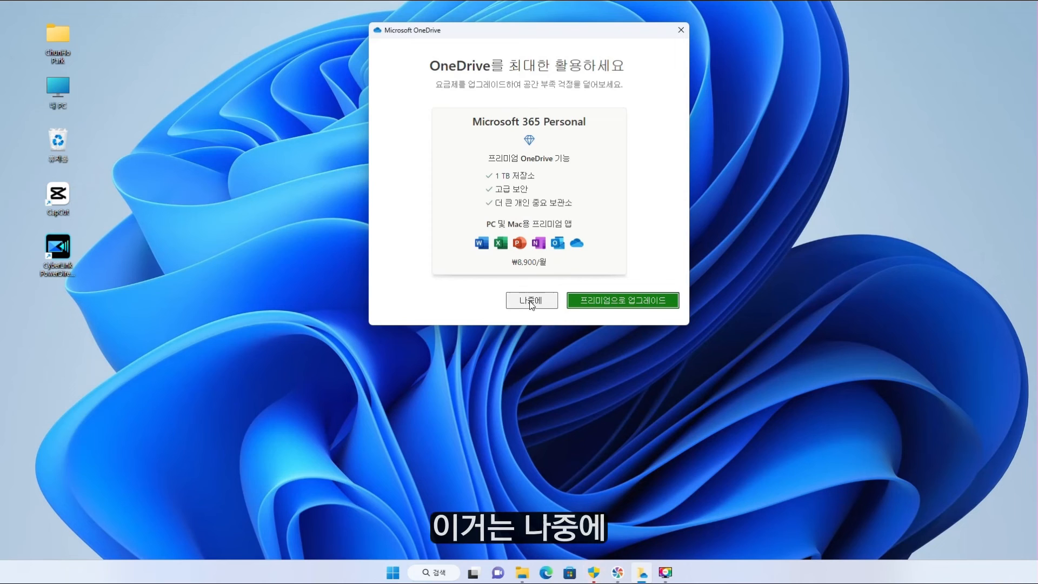
pyautogui.click(652, 301)
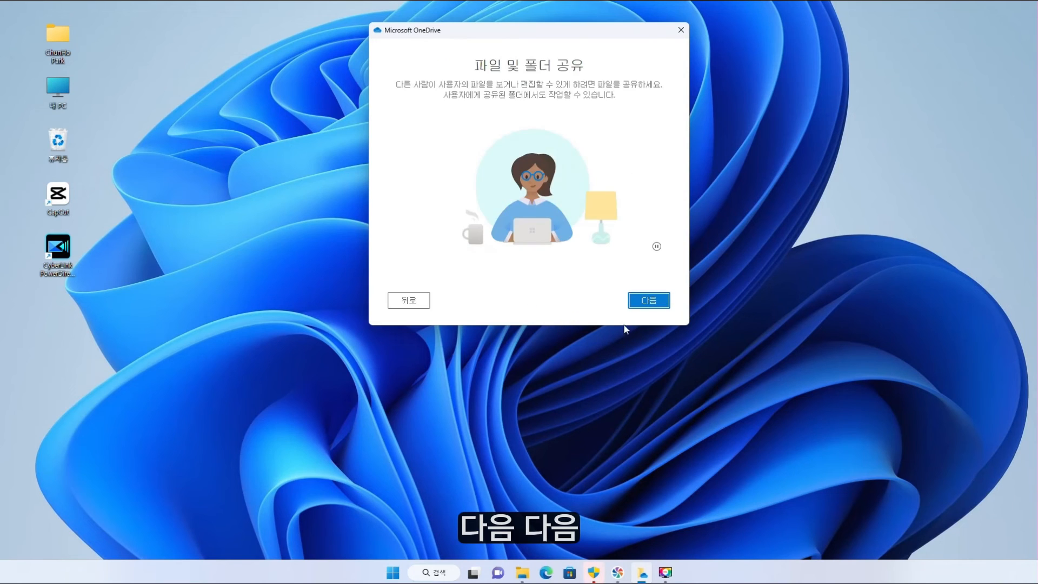
pyautogui.click(649, 304)
pyautogui.click(653, 304)
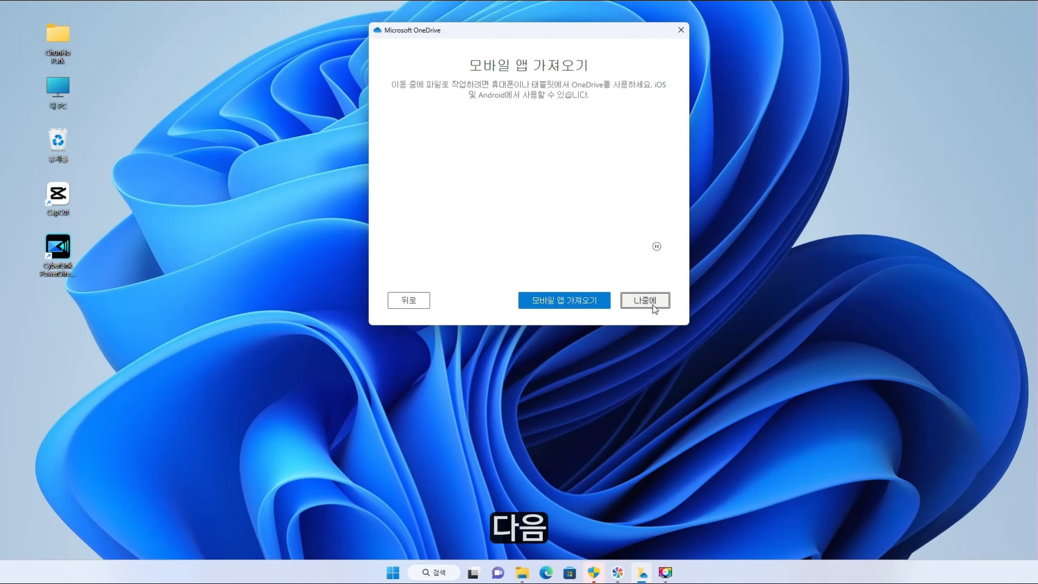
pyautogui.click(652, 302)
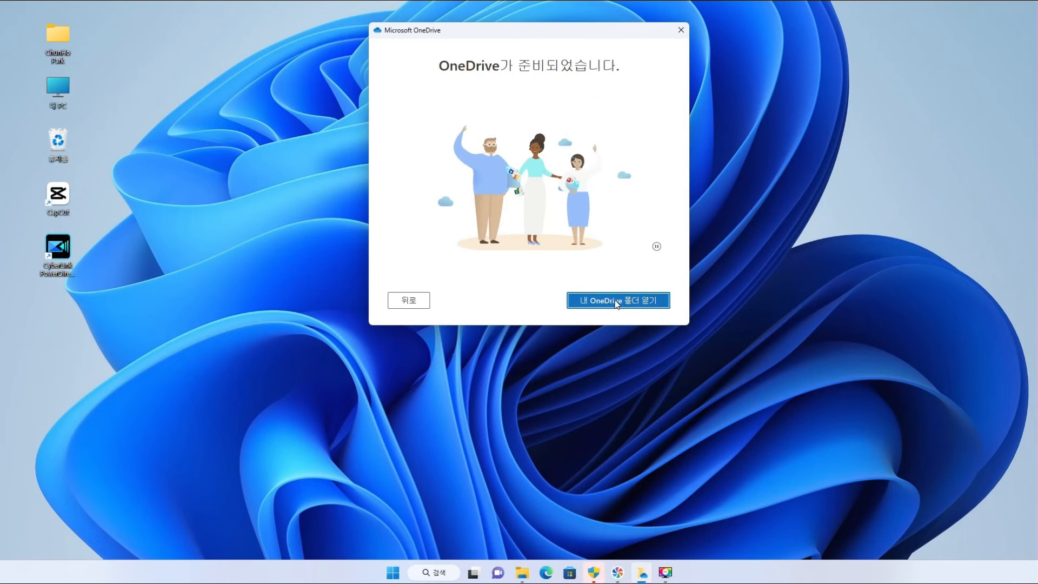
pyautogui.click(621, 302)
# Move the OneDrive window into view, box-select its items, then open the '0. 재설치 후 할 것' folder.
pyautogui.moveTo(556, 0); pyautogui.dragTo(423, 57)
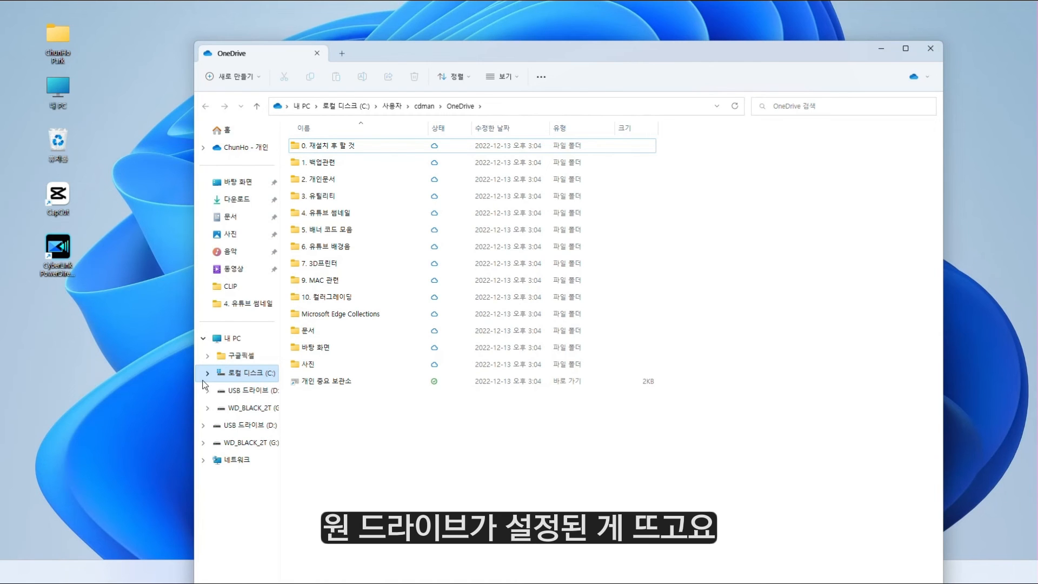
pyautogui.moveTo(551, 496); pyautogui.dragTo(276, 142)
pyautogui.click(492, 452)
pyautogui.moveTo(429, 424); pyautogui.dragTo(467, 135)
pyautogui.click(587, 454)
pyautogui.moveTo(603, 444); pyautogui.dragTo(329, 142)
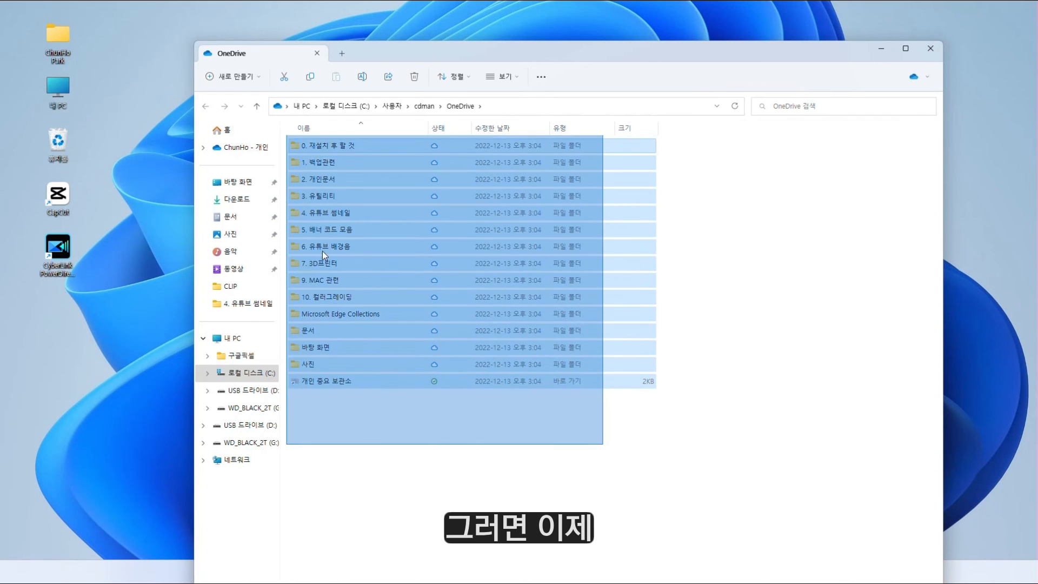
pyautogui.click(329, 148)
pyautogui.doubleClick(329, 148)
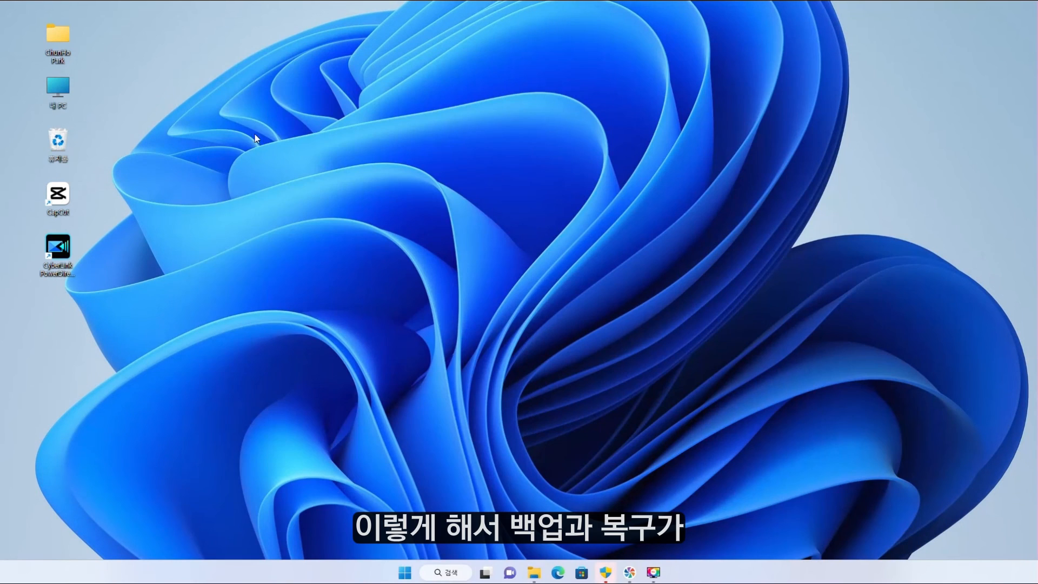
pyautogui.moveTo(104, 38); pyautogui.dragTo(947, 494)
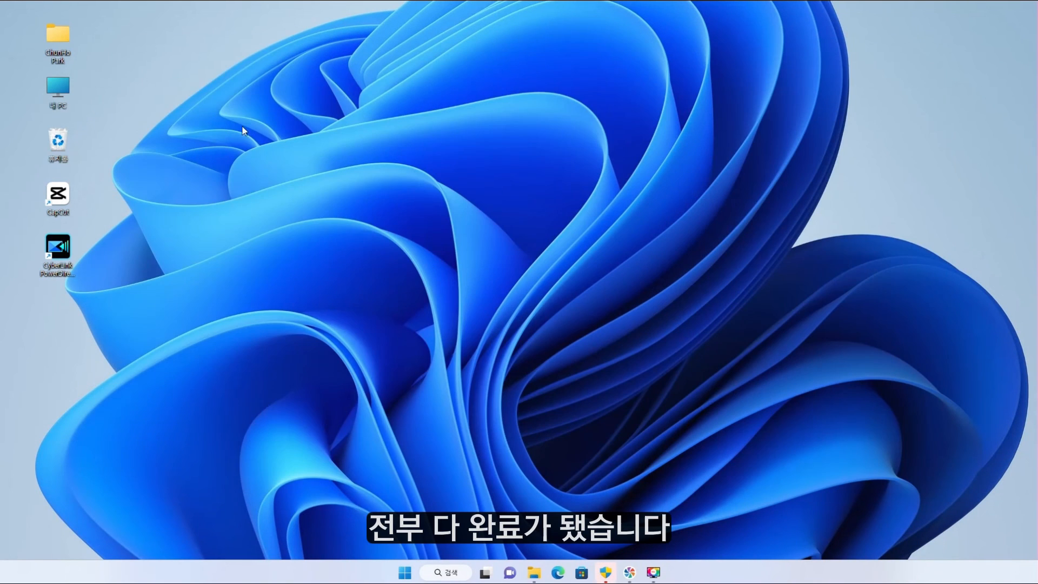
pyautogui.moveTo(166, 60); pyautogui.dragTo(901, 482)
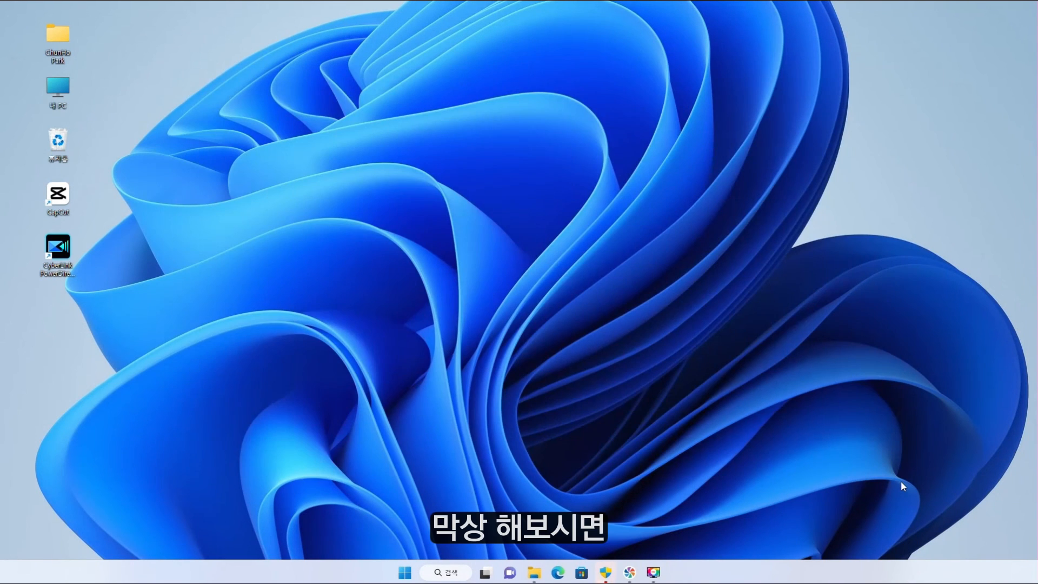